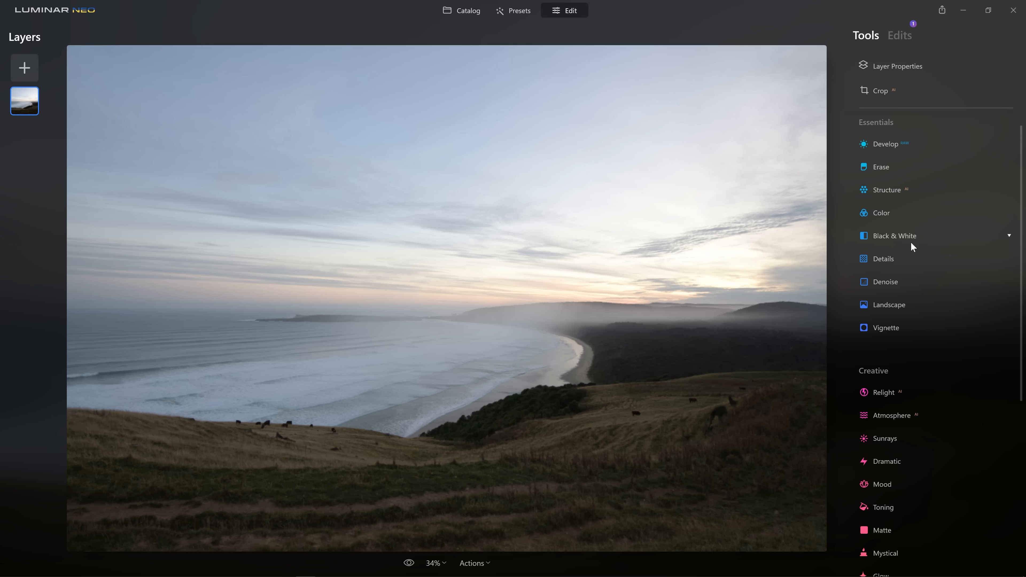
Step: Open the Develop tool from the Essentials group and raise Exposure to 1.75
scroll(833, 230, down, 4)
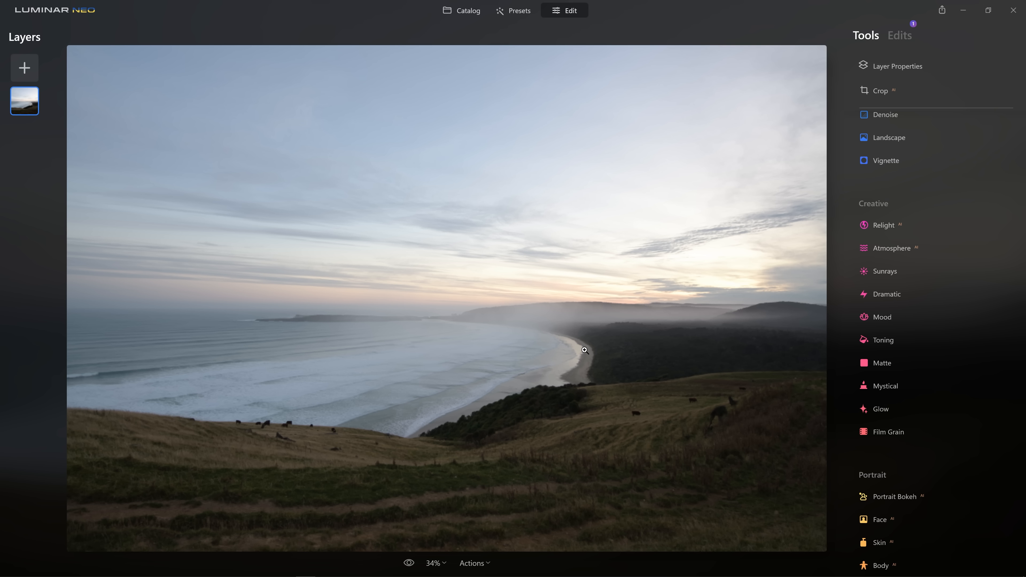
click(891, 143)
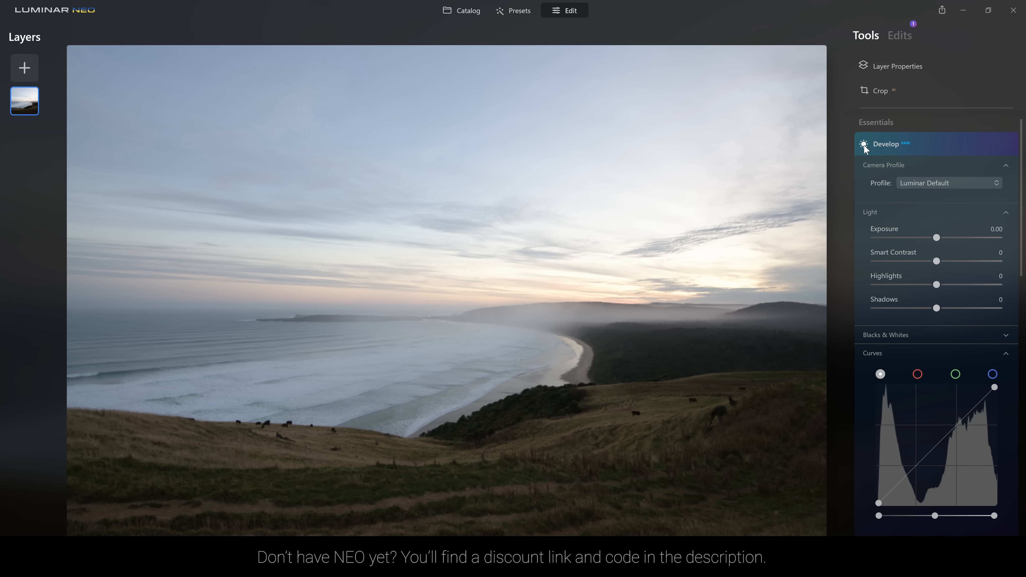
drag(936, 238, 958, 236)
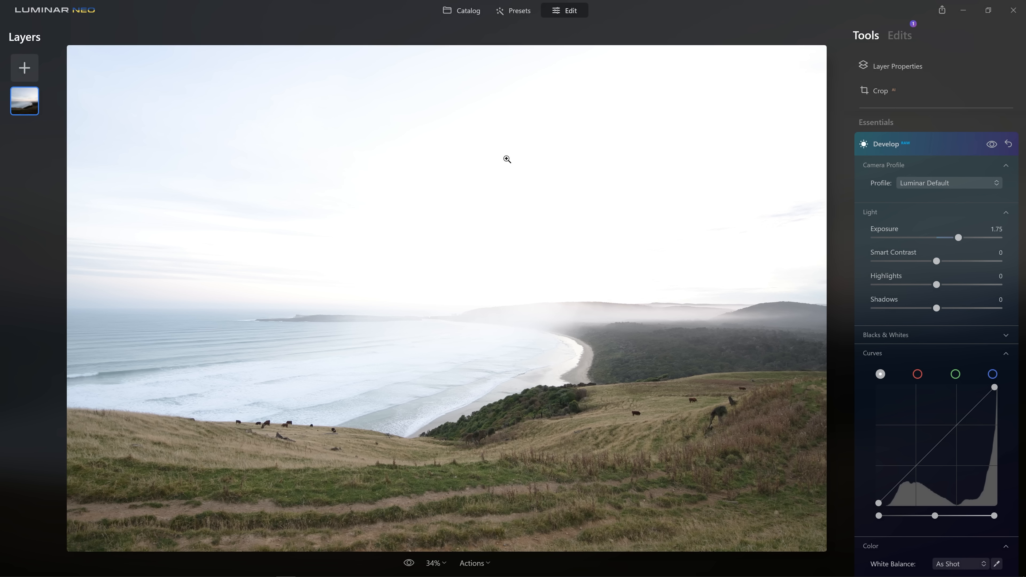
Step: Show the histogram and turn on both the highlight and shadow clipping warnings
right_click(708, 151)
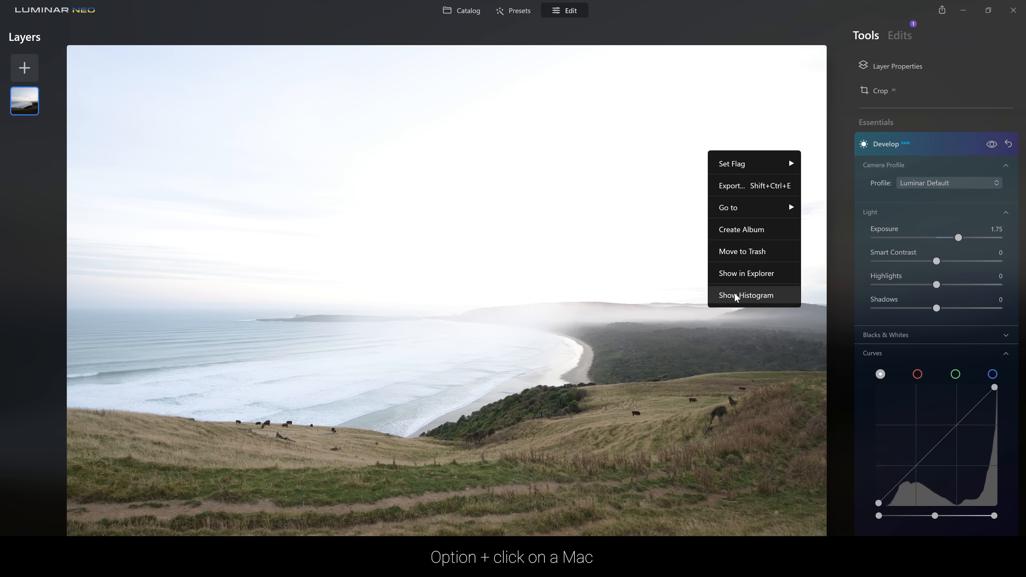
click(743, 296)
mouse_move(924, 86)
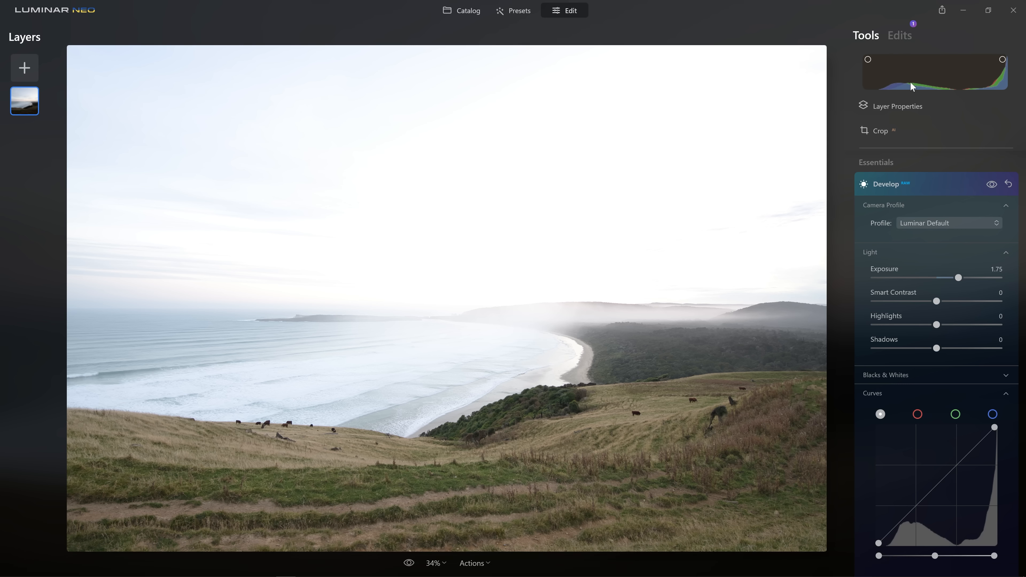
click(1003, 60)
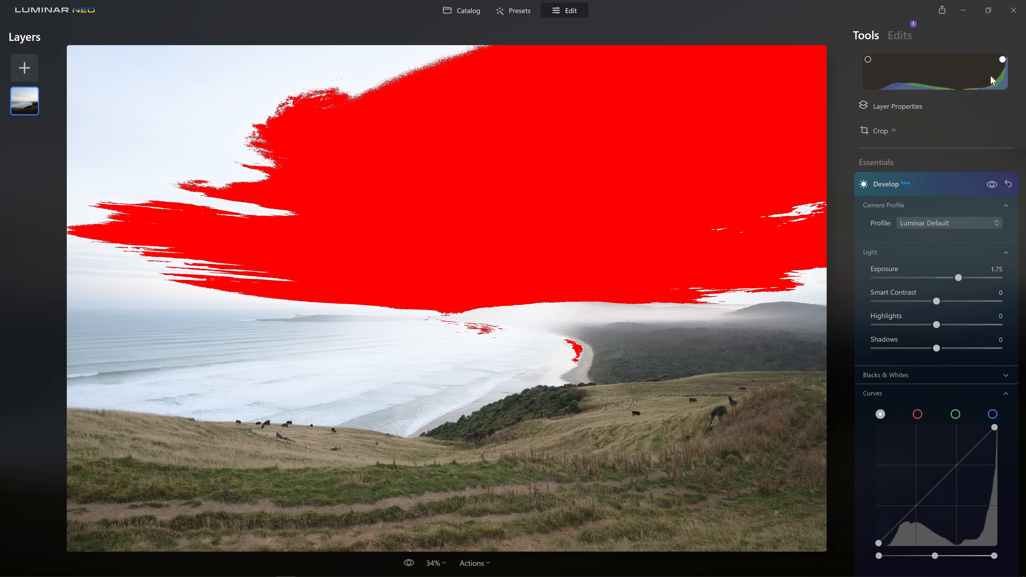
click(868, 60)
Step: Lower Exposure to a trial value of 0.81 and reset it to 0.00
mouse_move(958, 278)
mouse_down()
mouse_move(859, 285)
mouse_move(966, 273)
mouse_move(946, 279)
mouse_up()
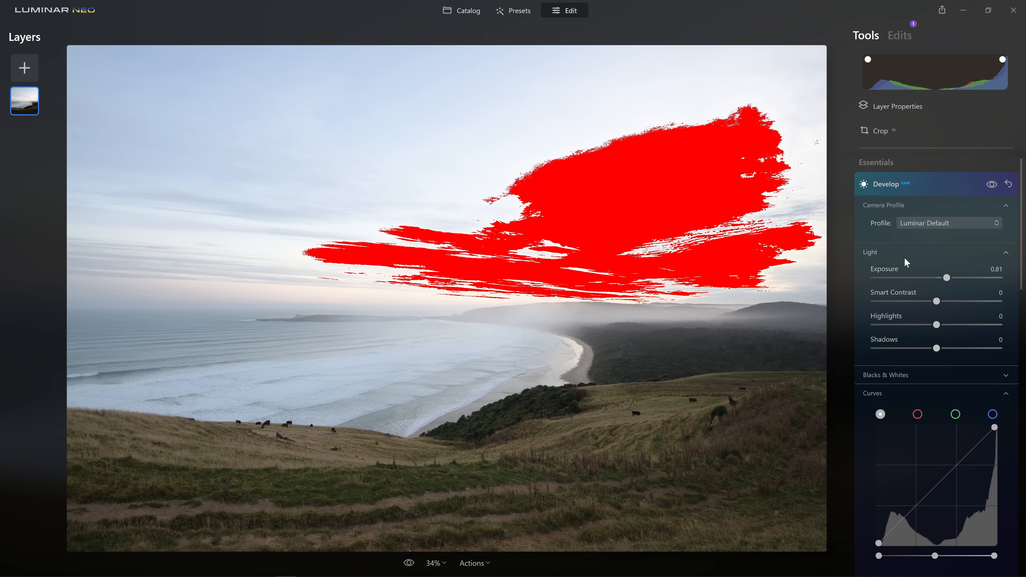
click(947, 277)
double_click(883, 270)
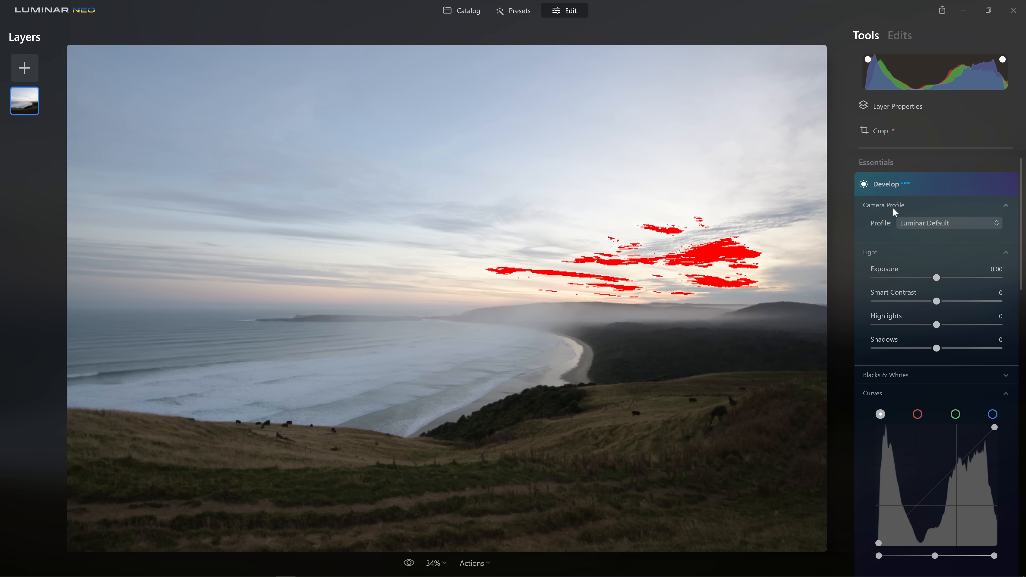
Step: Try the Camera Vivid profile on the photo and settle on Camera Flat as the camera profile
click(921, 223)
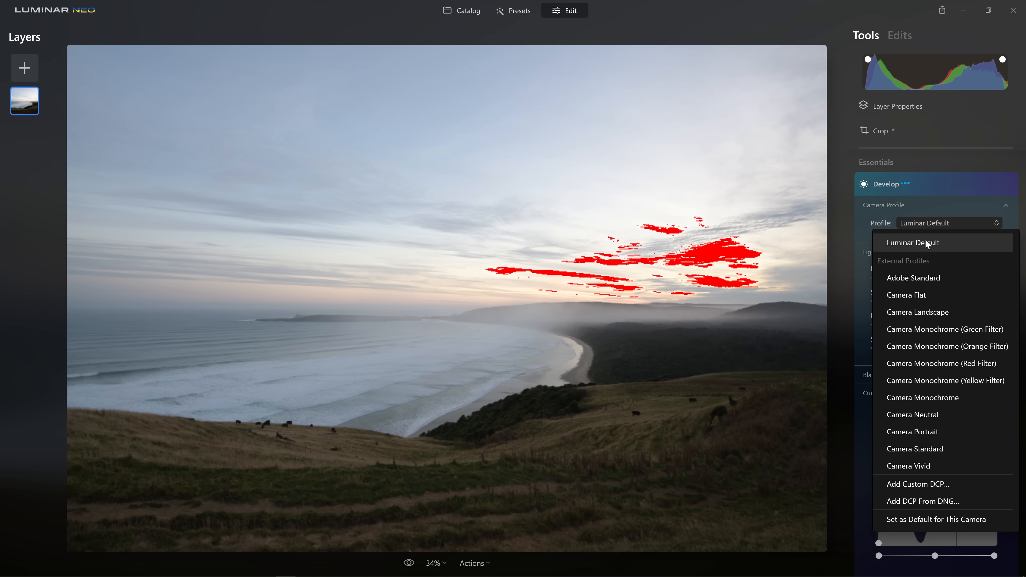
click(934, 464)
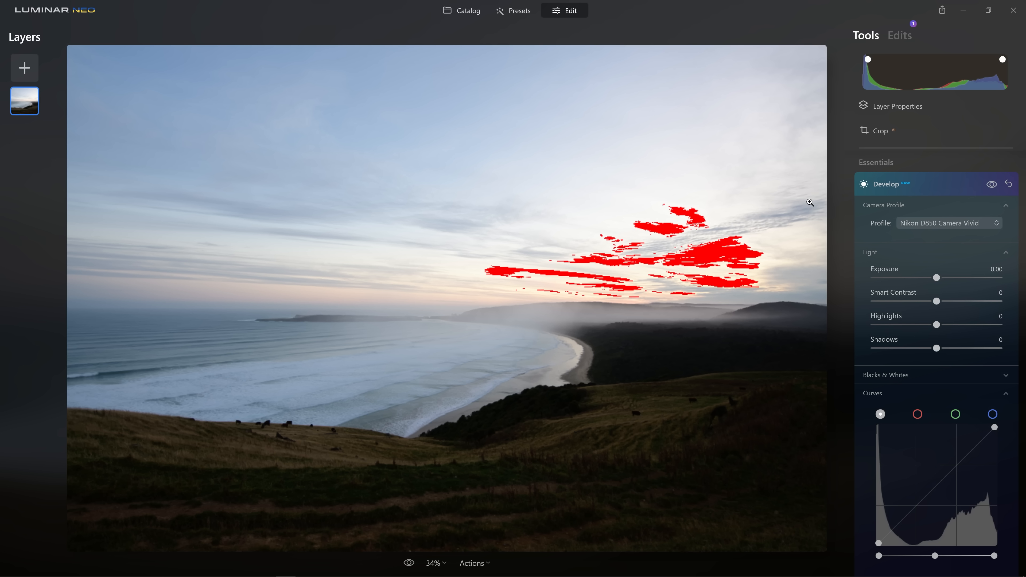
click(946, 222)
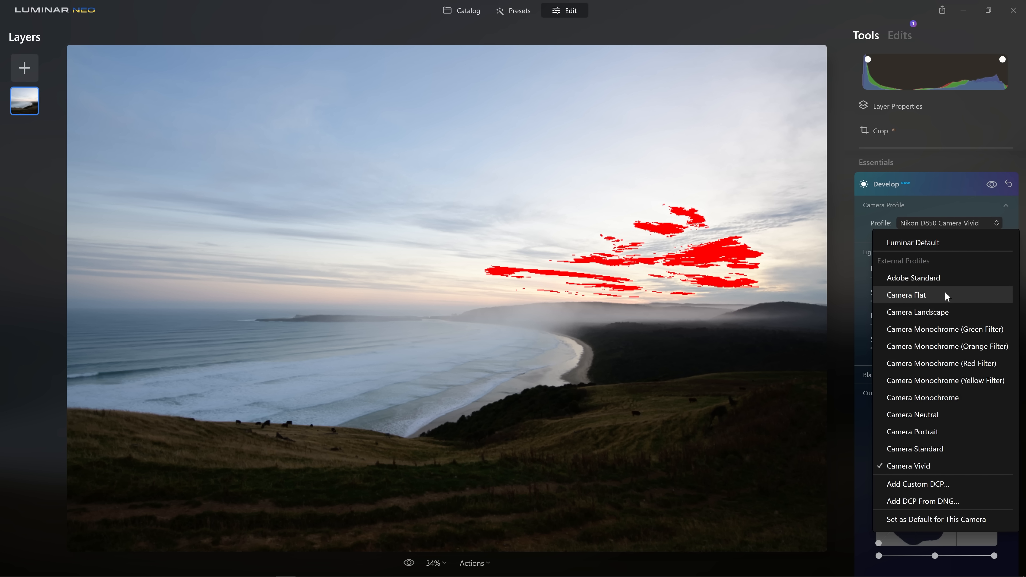
click(941, 297)
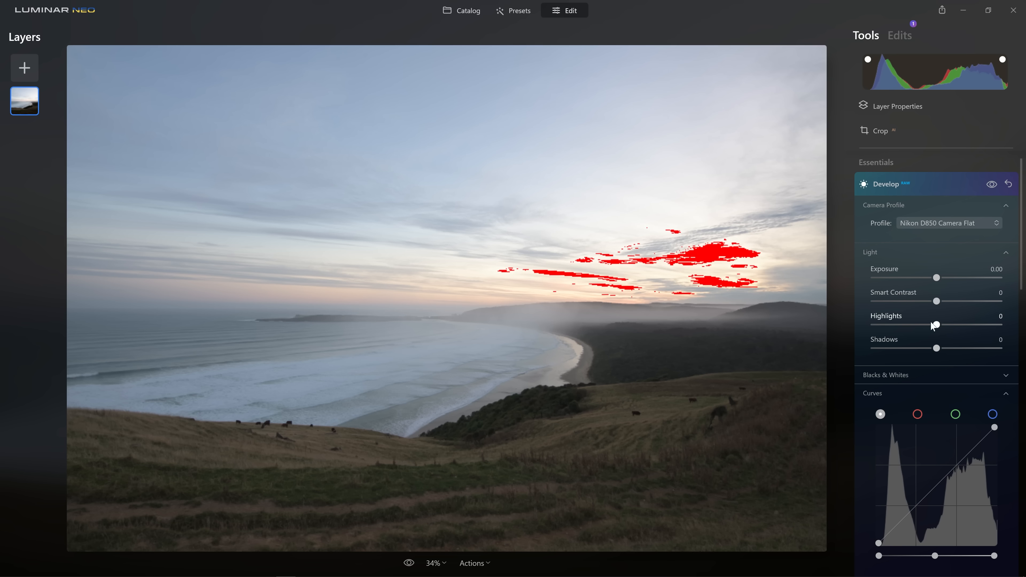
Step: Set Highlights to -78 and Shadows to 36, and compare the photo with and without the Develop adjustments
drag(932, 325, 887, 325)
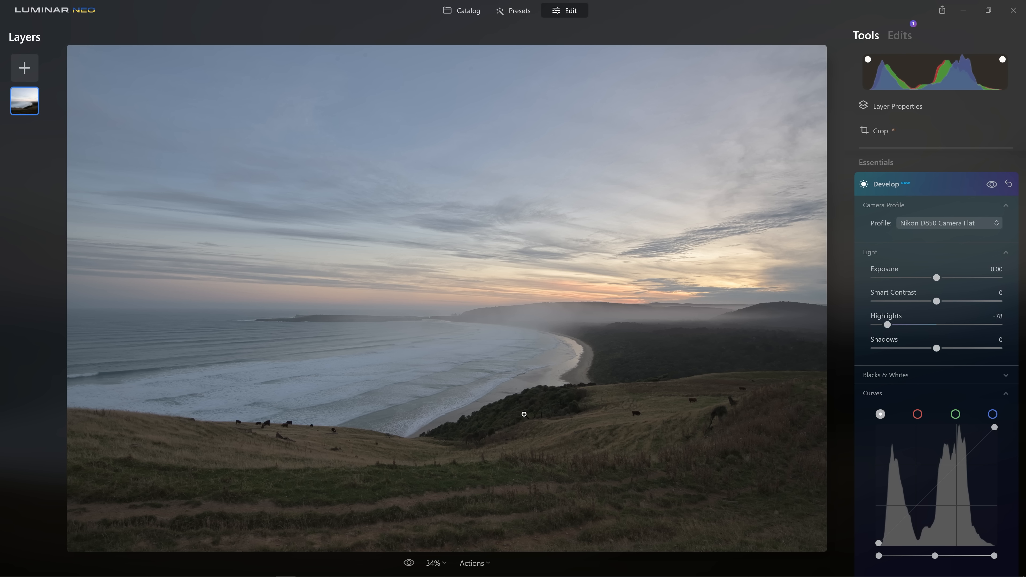
drag(933, 350, 960, 360)
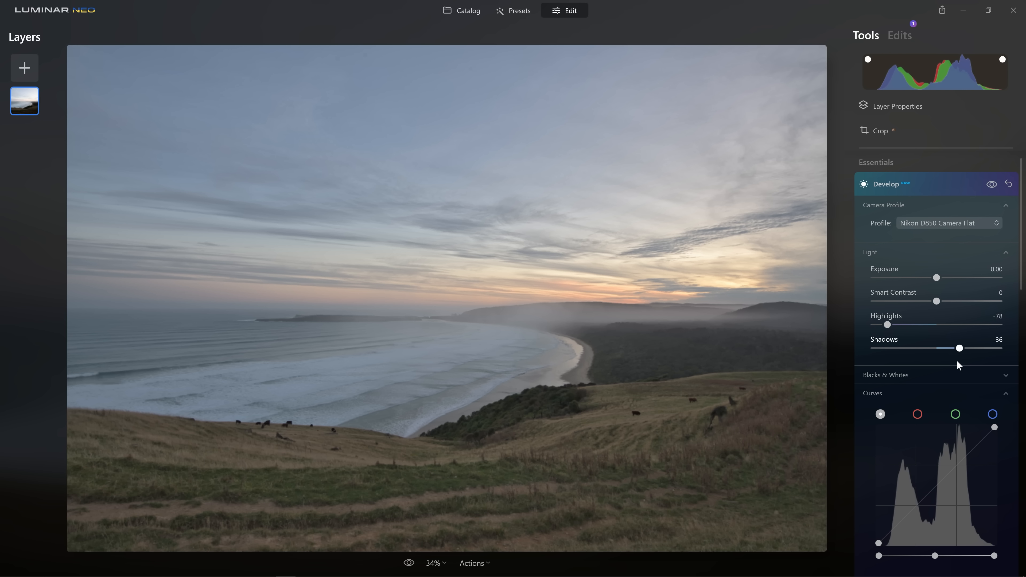
click(992, 186)
click(992, 185)
click(992, 185)
click(992, 185)
Step: Set Whites to 46 and Blacks to -25, testing Blacks at -93 to check for shadow clipping
click(874, 376)
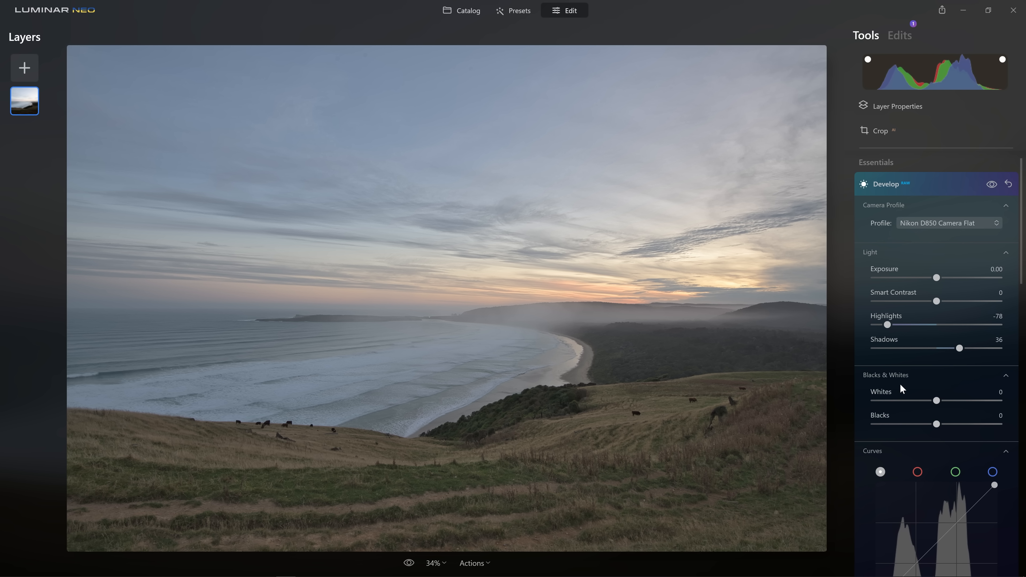
drag(936, 400, 964, 409)
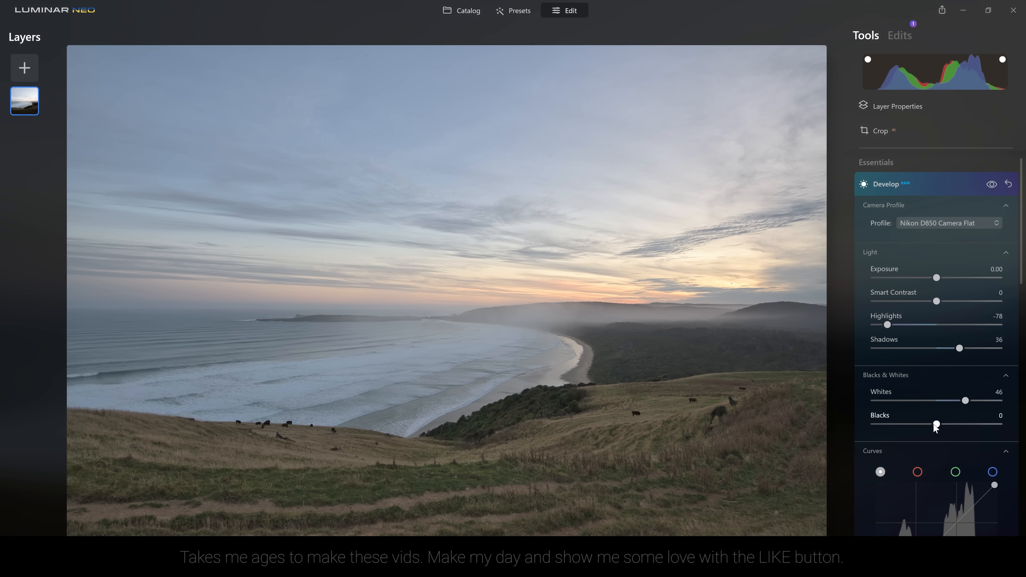
drag(935, 426, 878, 423)
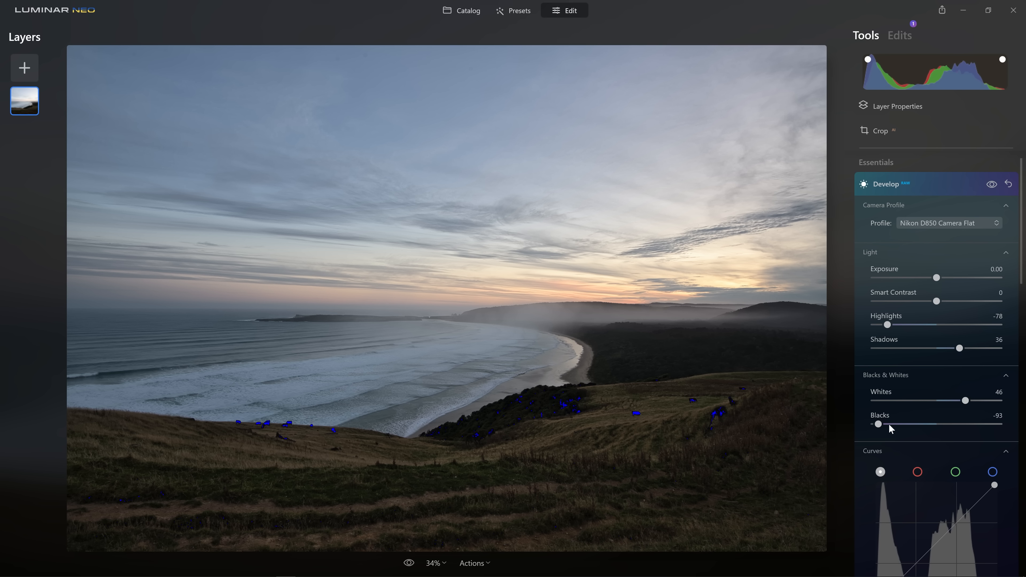
drag(881, 423, 923, 426)
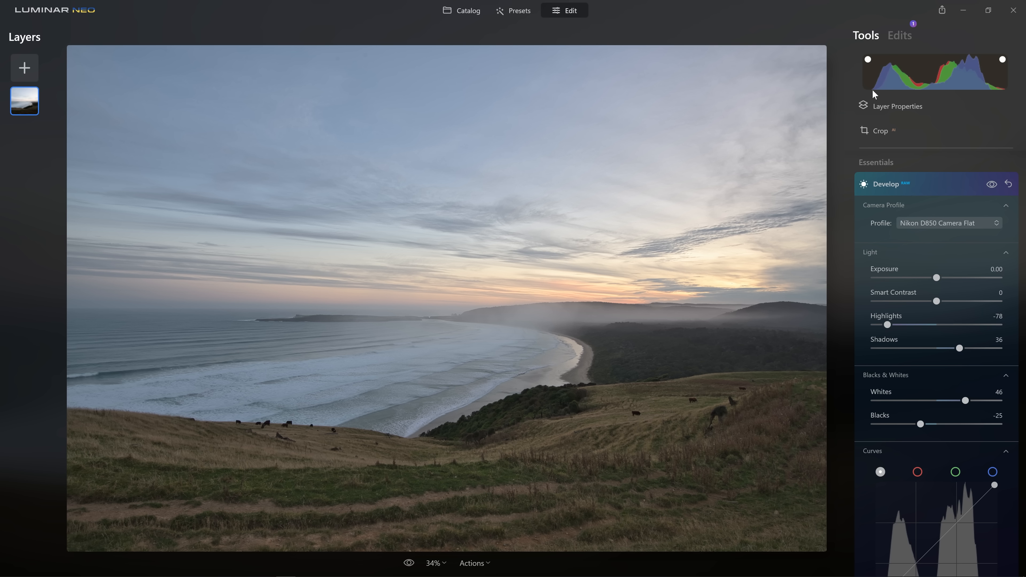
Step: Shift the black point of the main tone curve slightly inward to deepen the darkest tones
scroll(897, 303, down, 3)
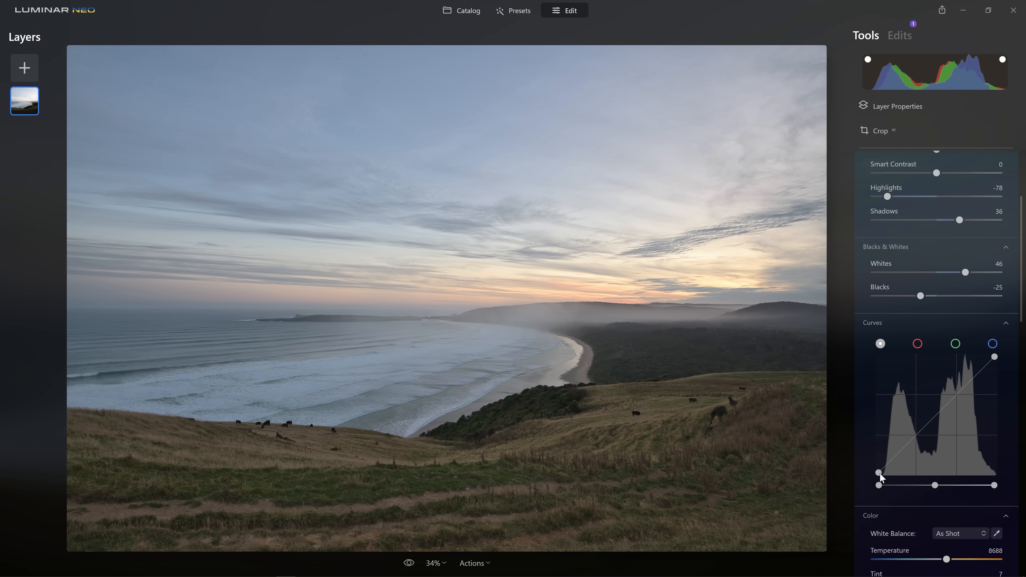
drag(879, 472, 880, 473)
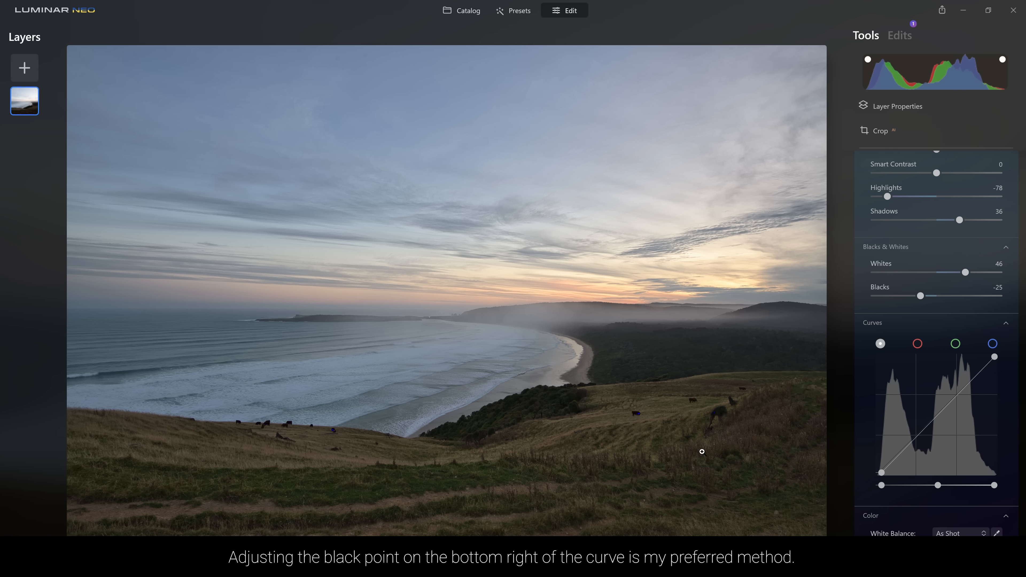
drag(881, 476, 880, 476)
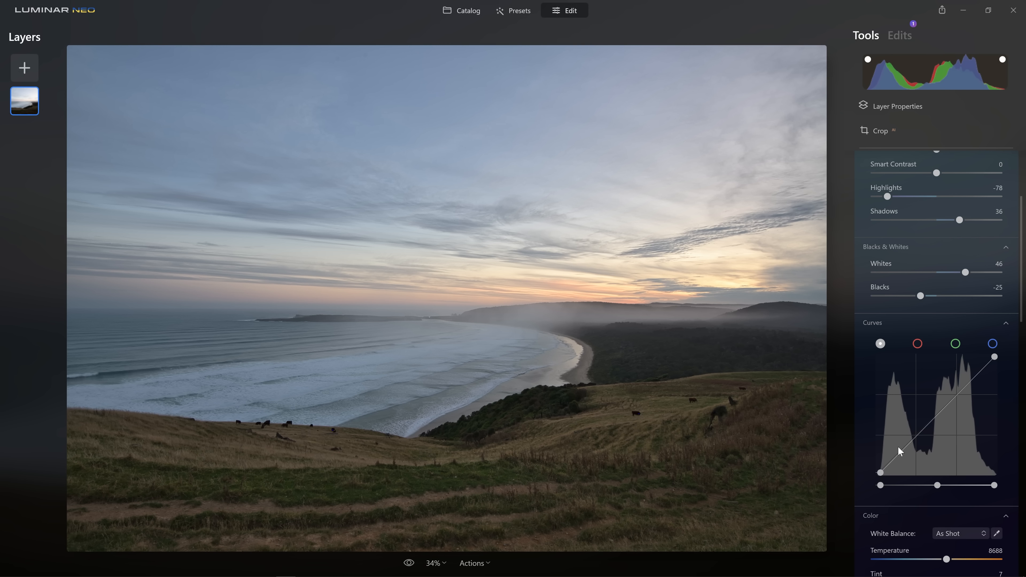
Step: Compare the edited photo with the original unedited file by switching between them twice
key(backslash)
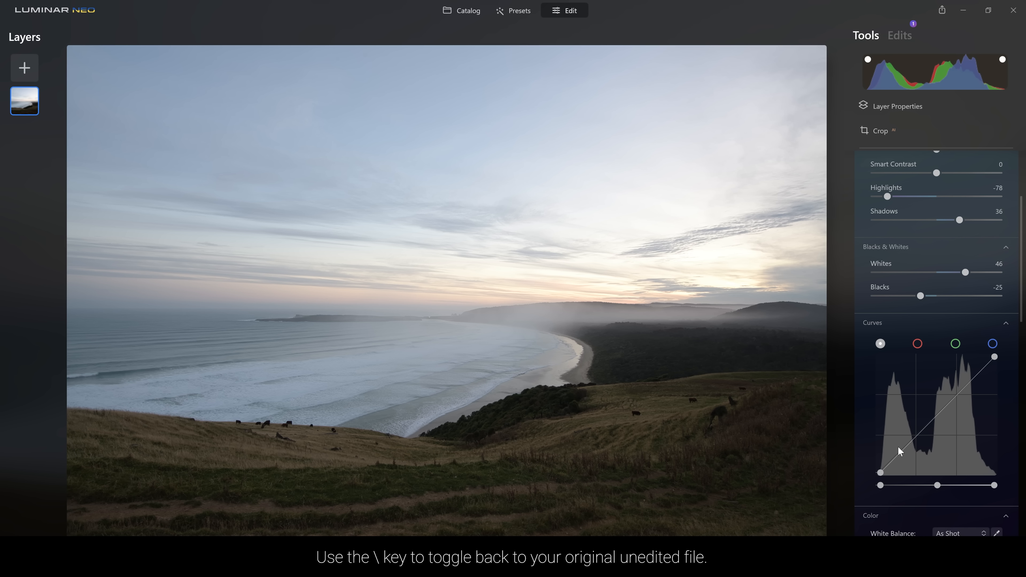
key(backslash)
key(backslash)
key(backslash)
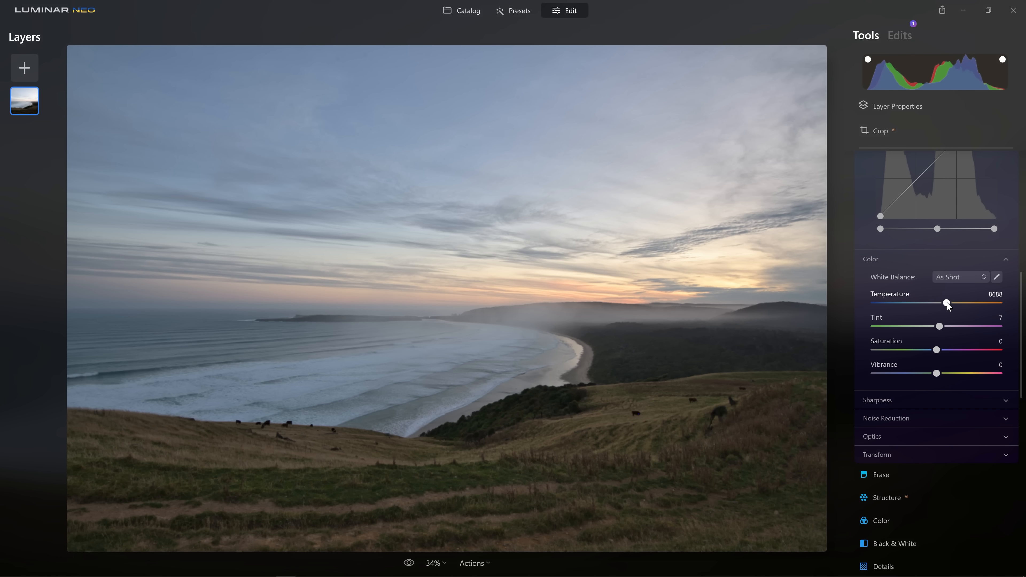
Step: Try a warmer Temperature of 16249 and a cooler one of 4010, resetting to the As Shot value each time
drag(947, 306, 967, 312)
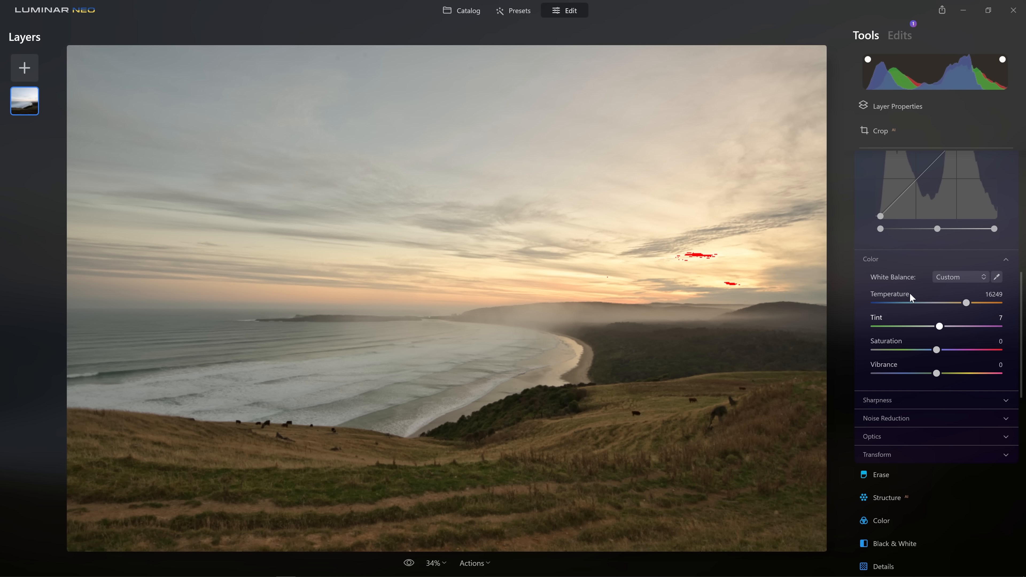
double_click(945, 301)
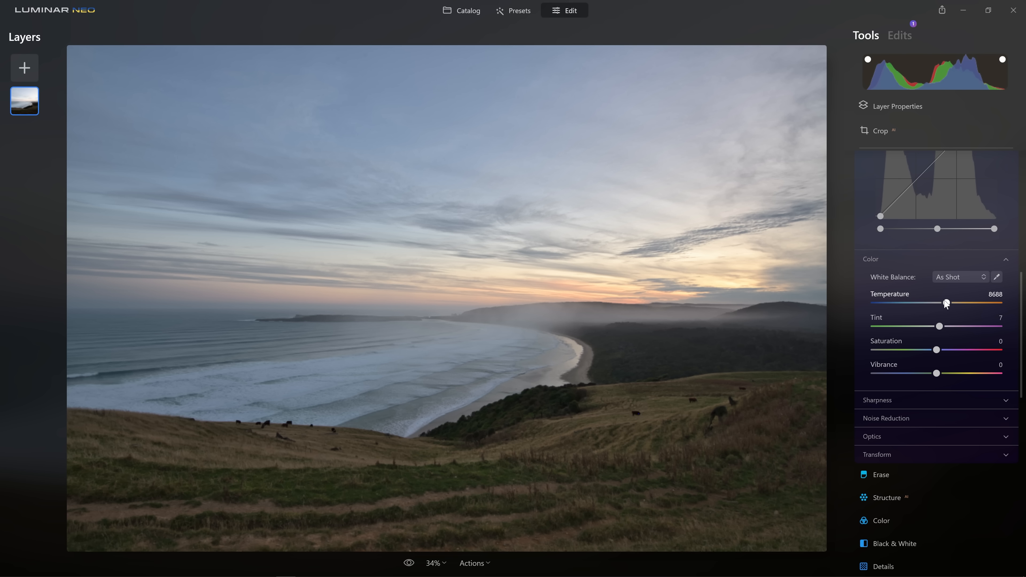
drag(953, 304, 918, 303)
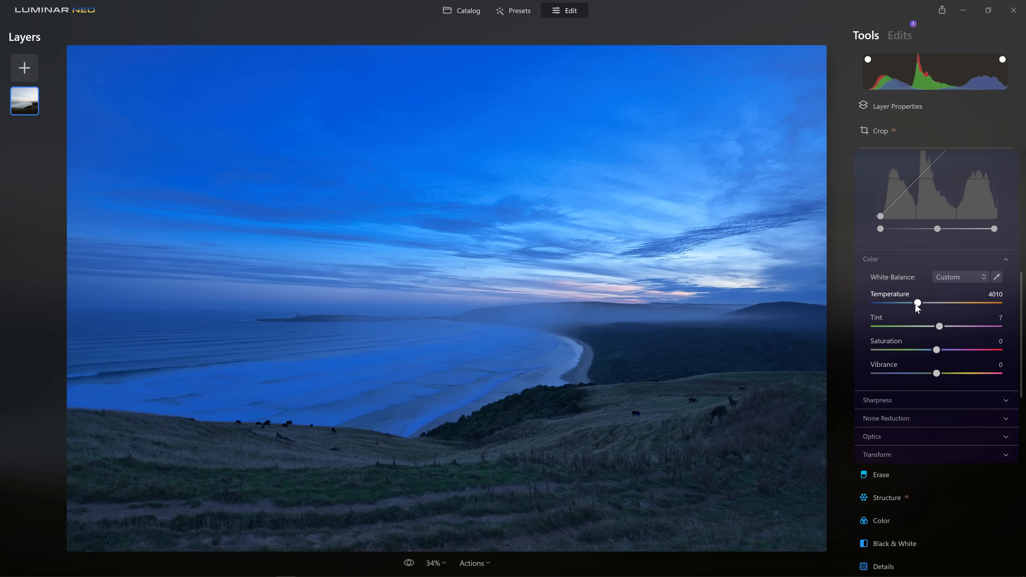
double_click(915, 303)
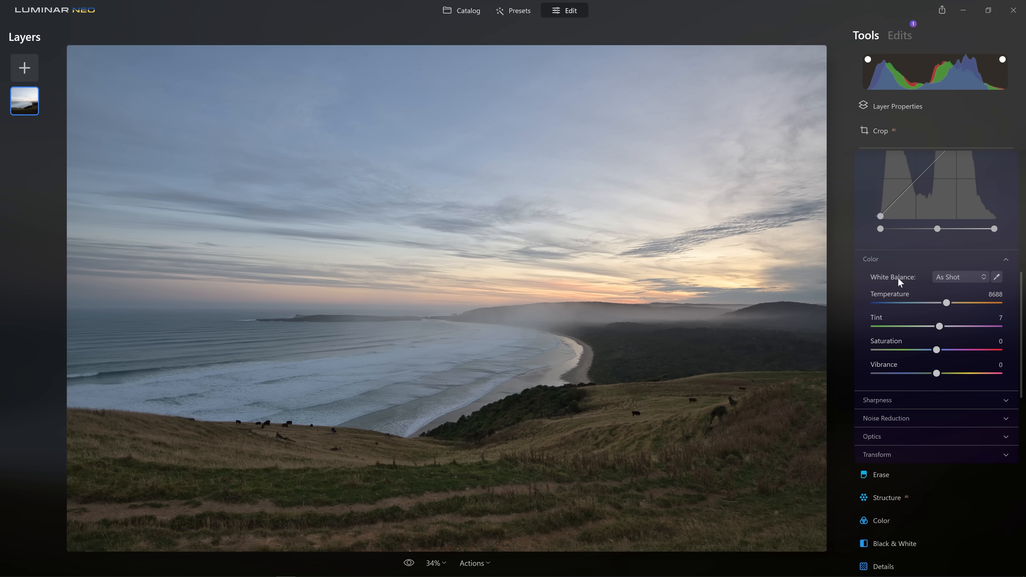
Step: Turn off the clipping warnings and switch the histogram to the green channel only
click(867, 61)
click(871, 60)
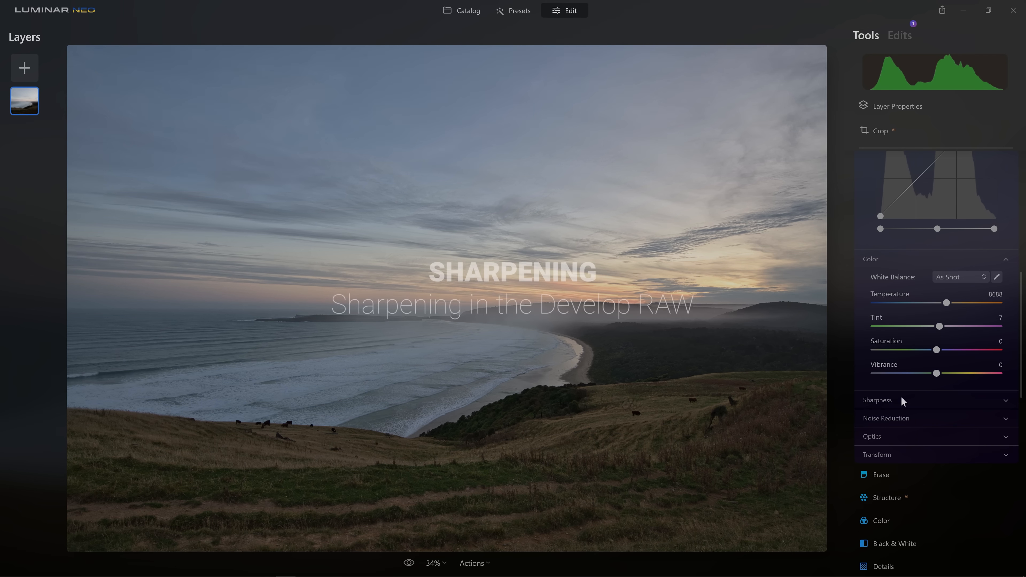
Step: Test Sharpen at 100 on the foreground and horizon at 100% zoom, and reduce it to 52
click(900, 400)
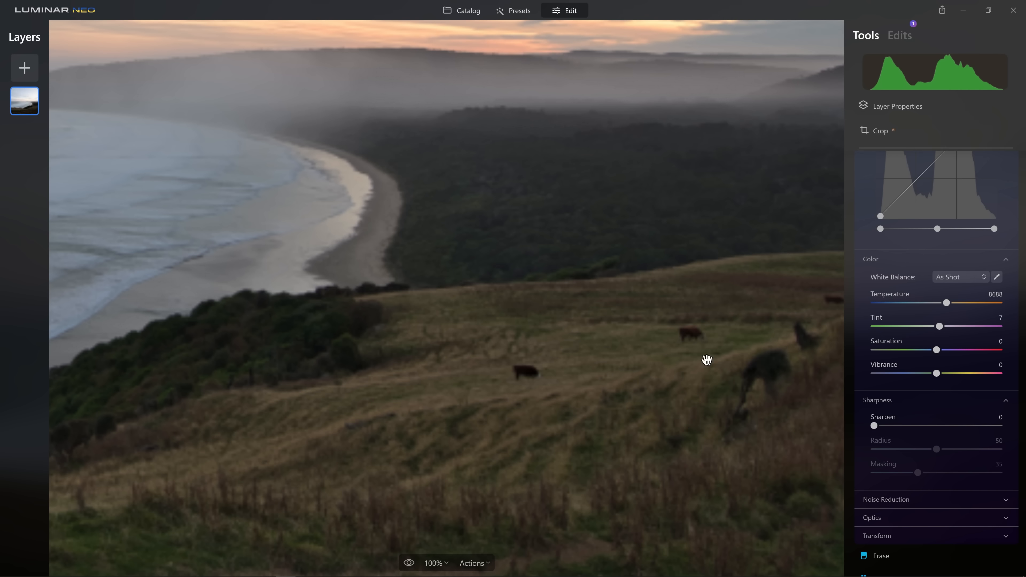
drag(880, 427, 999, 426)
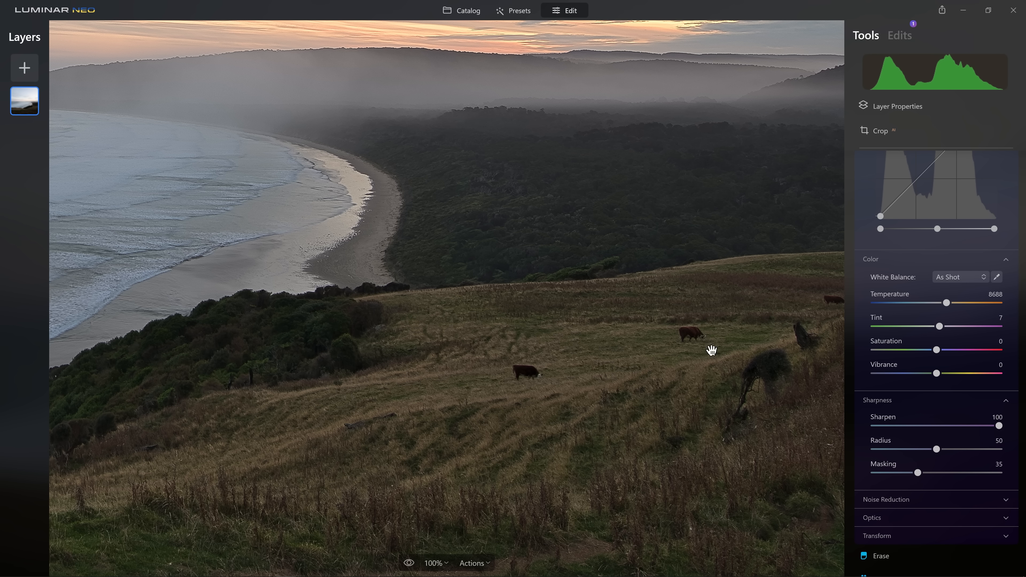
drag(731, 364, 552, 463)
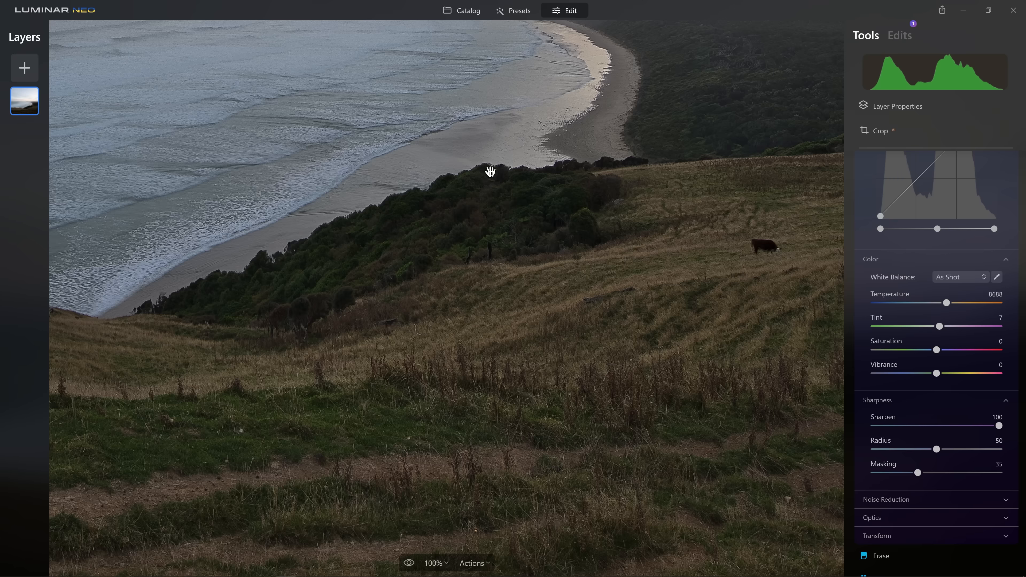
drag(599, 108, 627, 399)
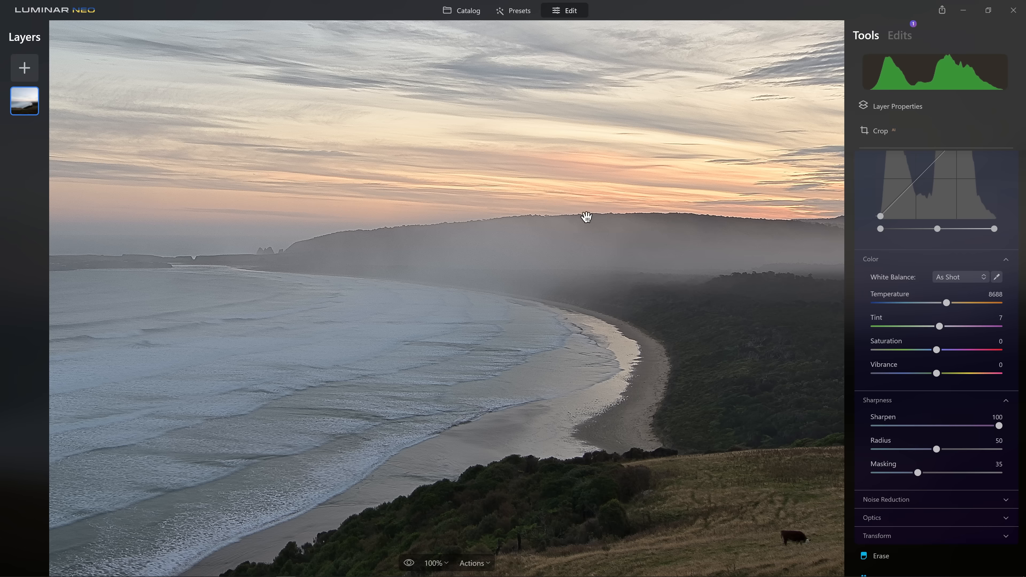
drag(934, 426, 940, 426)
click(569, 265)
Step: Test Luminosity noise reduction at 80 and 100, inspecting the horizon at 200% zoom, and return it to 0
scroll(915, 433, down, 1)
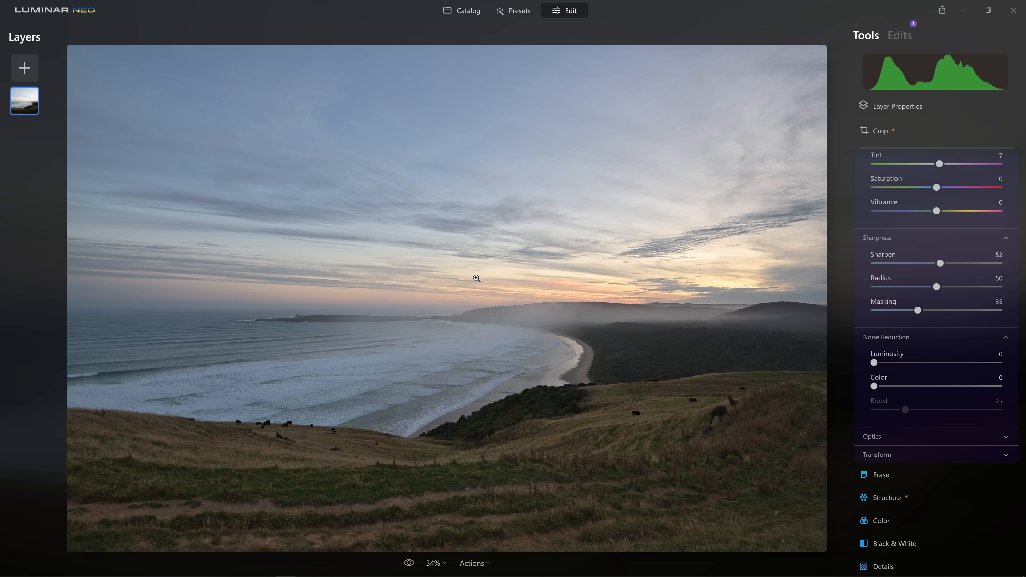
drag(873, 363, 975, 362)
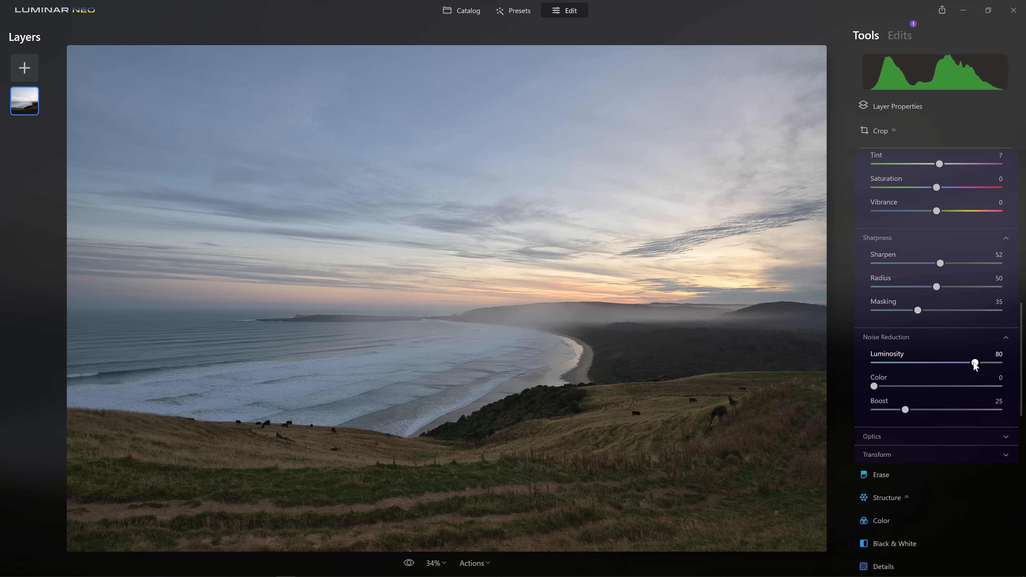
click(439, 564)
click(453, 490)
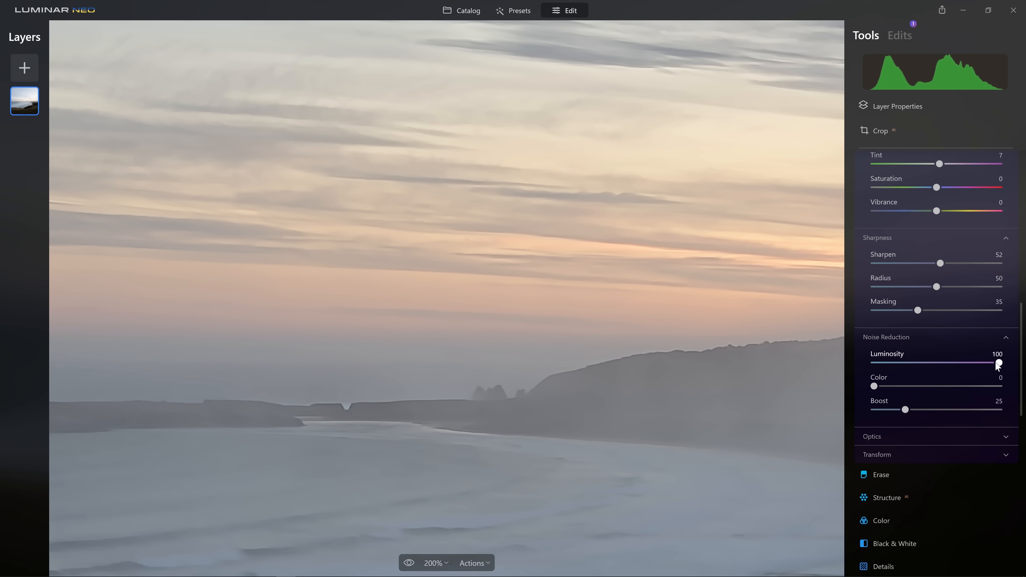
drag(980, 363, 926, 365)
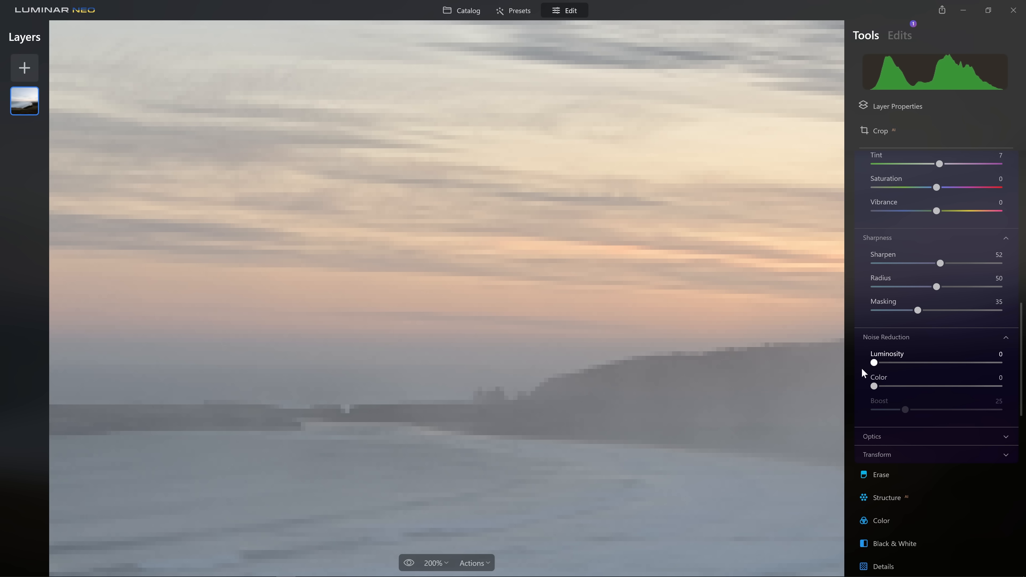
click(754, 350)
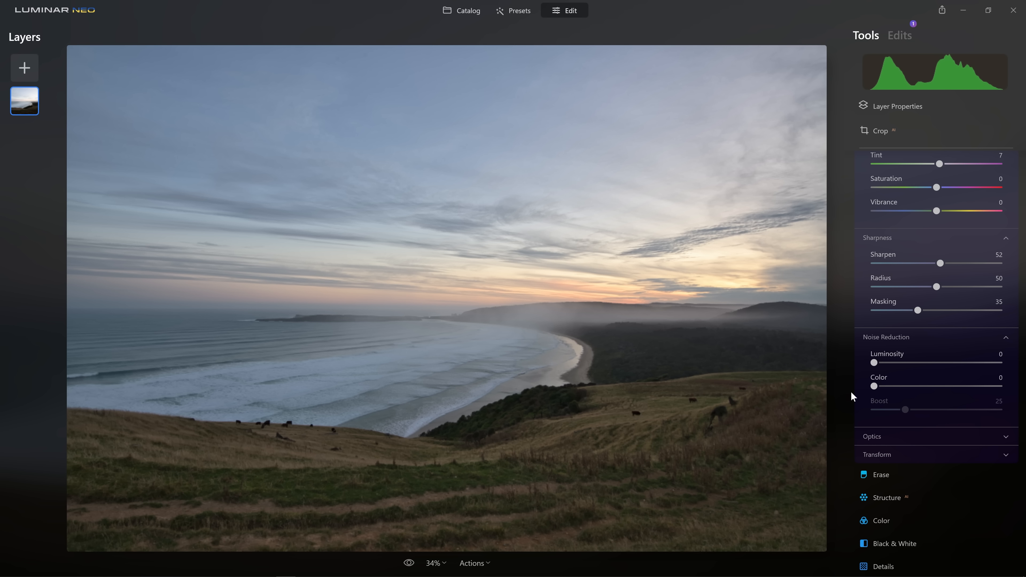
Step: Enable Auto Distortion Corrections, Auto Fix Chromatic Aberrations and Auto Defringe in the Optics settings, and collapse the Develop tool
click(878, 434)
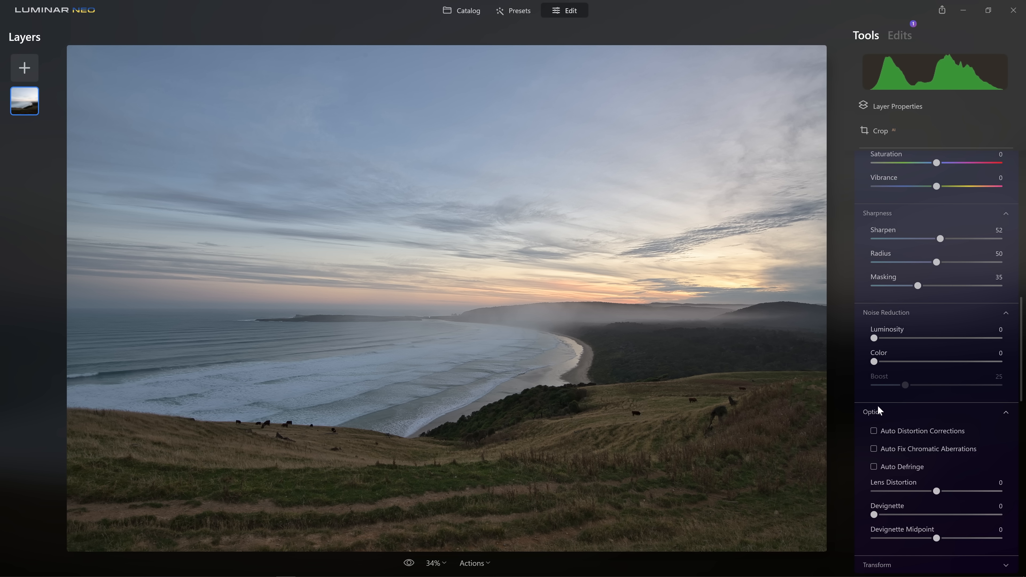
scroll(878, 405, down, 2)
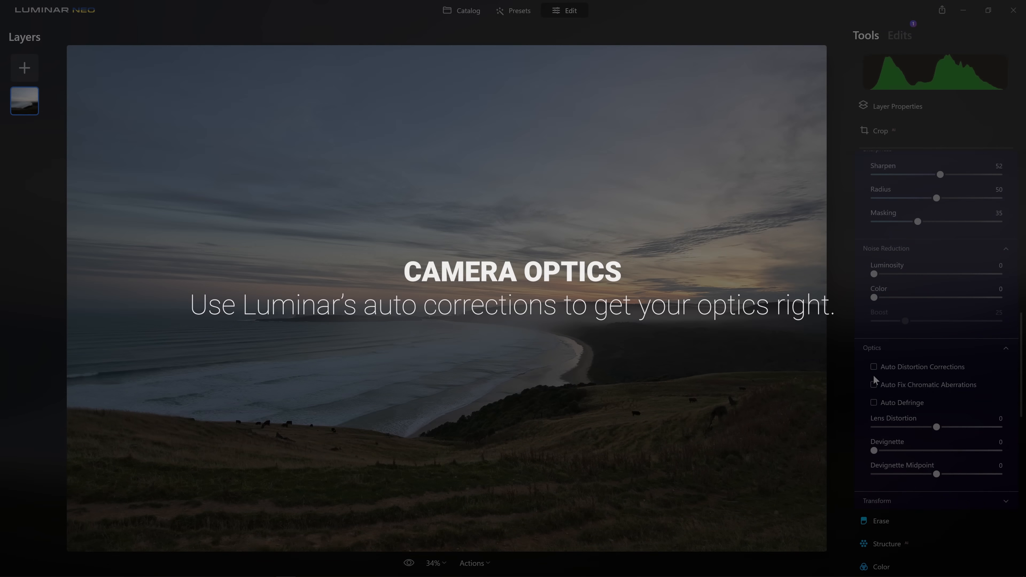
click(873, 367)
click(873, 384)
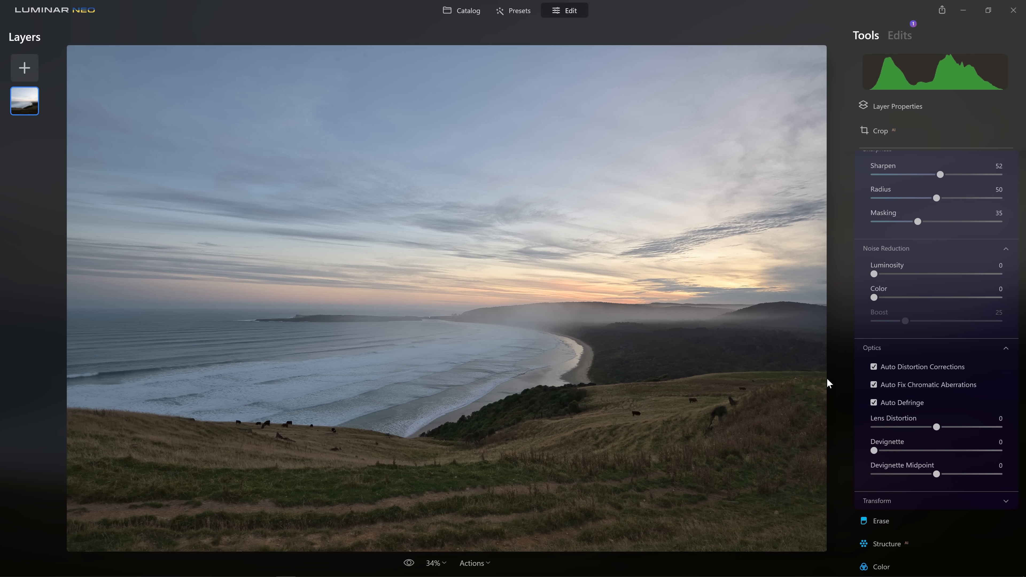
scroll(872, 368, up, 15)
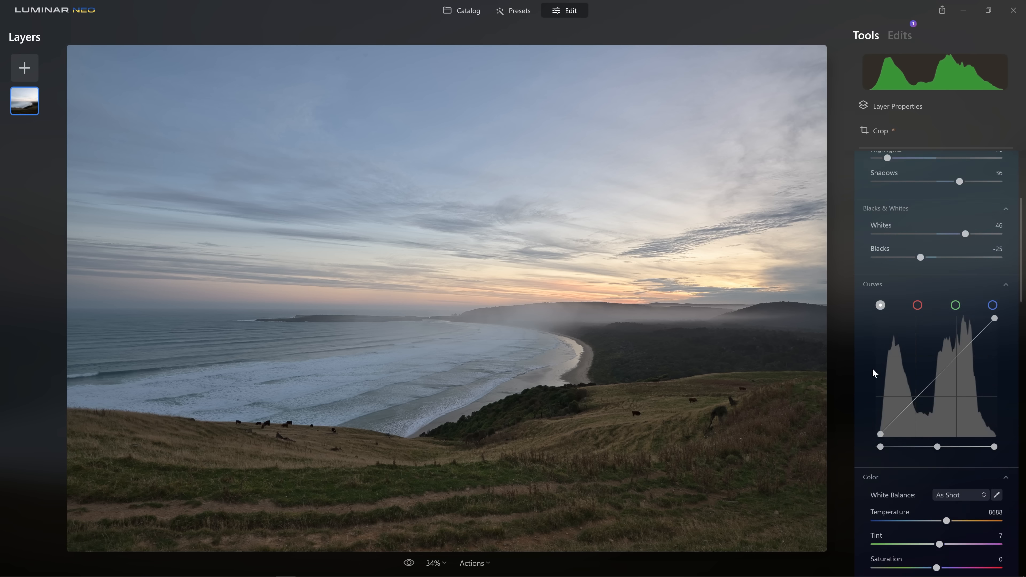
scroll(904, 250, up, 10)
click(920, 214)
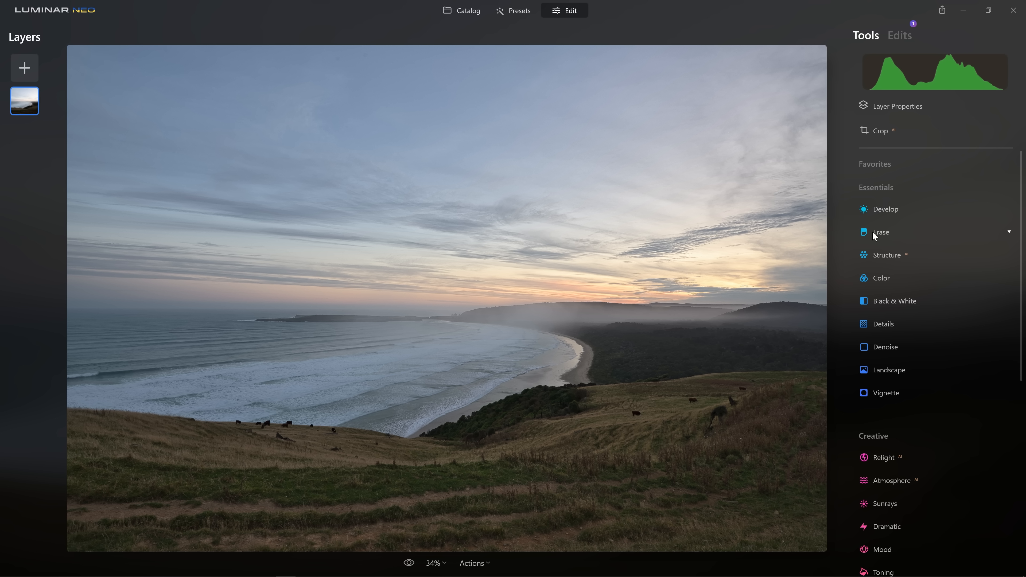
Step: Compare the developed photo with the unedited original by switching between them three times
key(backslash)
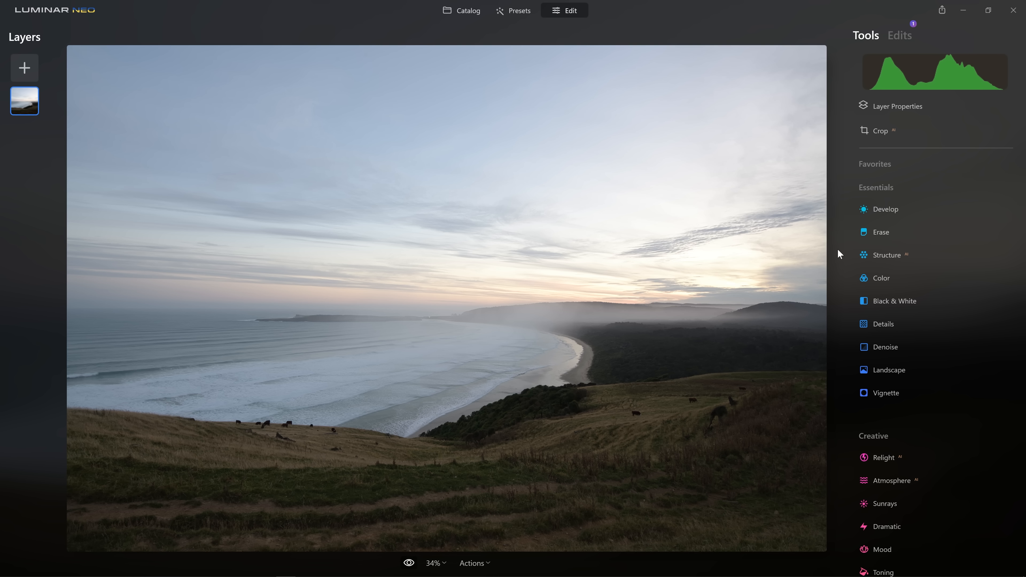
key(backslash)
key(backslash)
key(backslash)
key(backslash)
key(backslash)
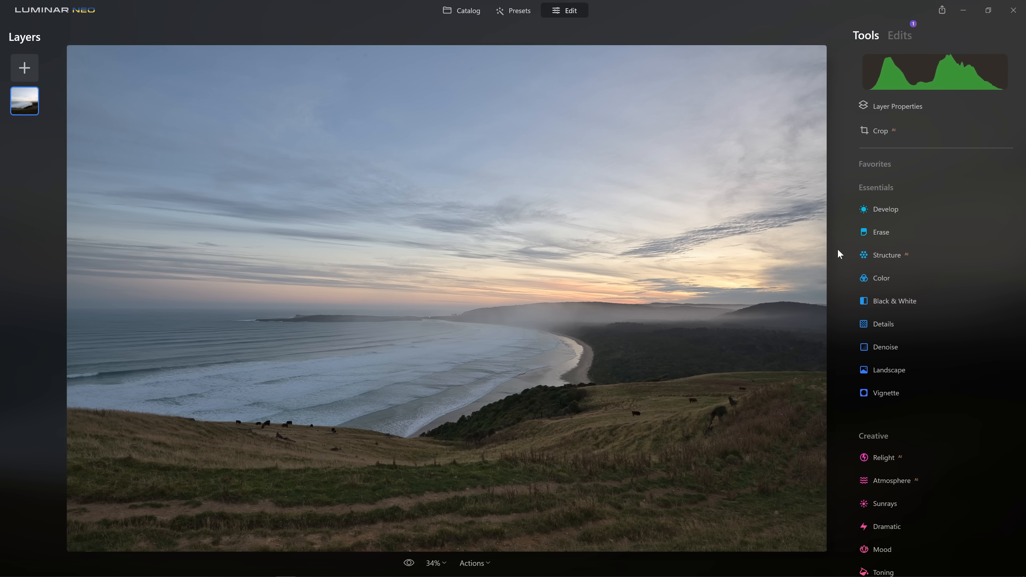
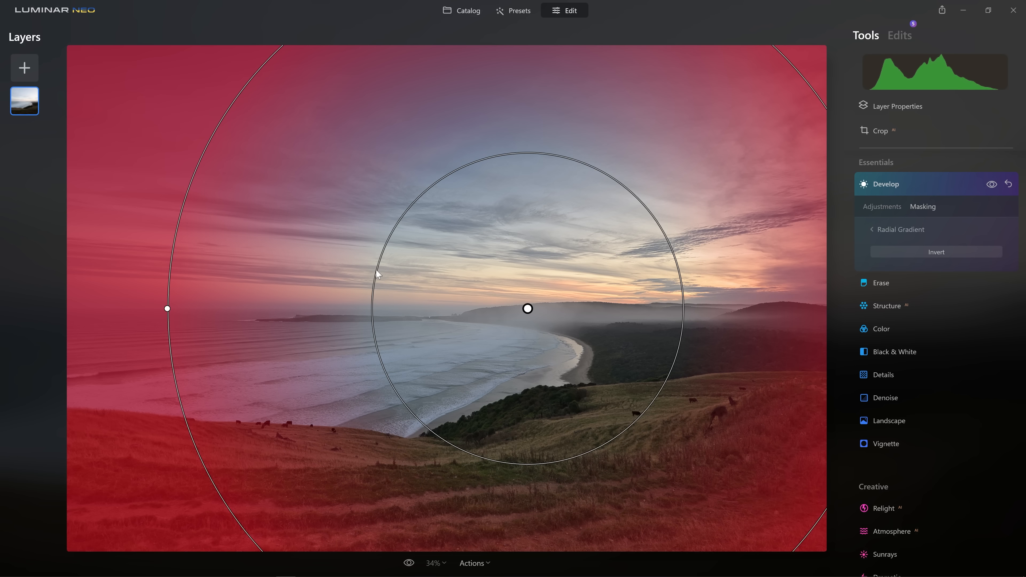
Step: Centre the radial gradient mask just above the sunset horizon, stretch it into a wide ellipse, and set Exposure to -1.32
drag(529, 309, 544, 280)
drag(184, 280, 1, 282)
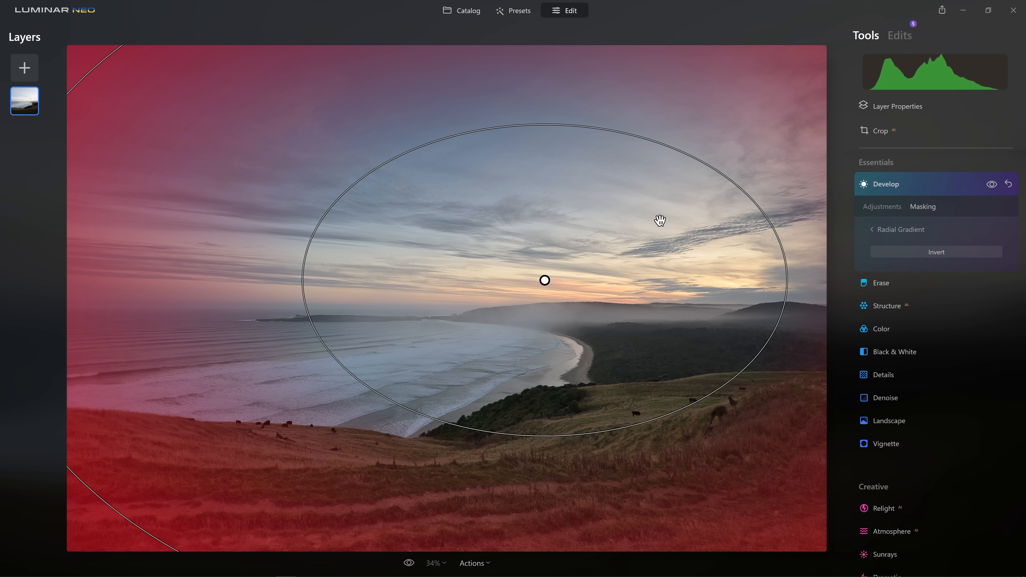
click(876, 209)
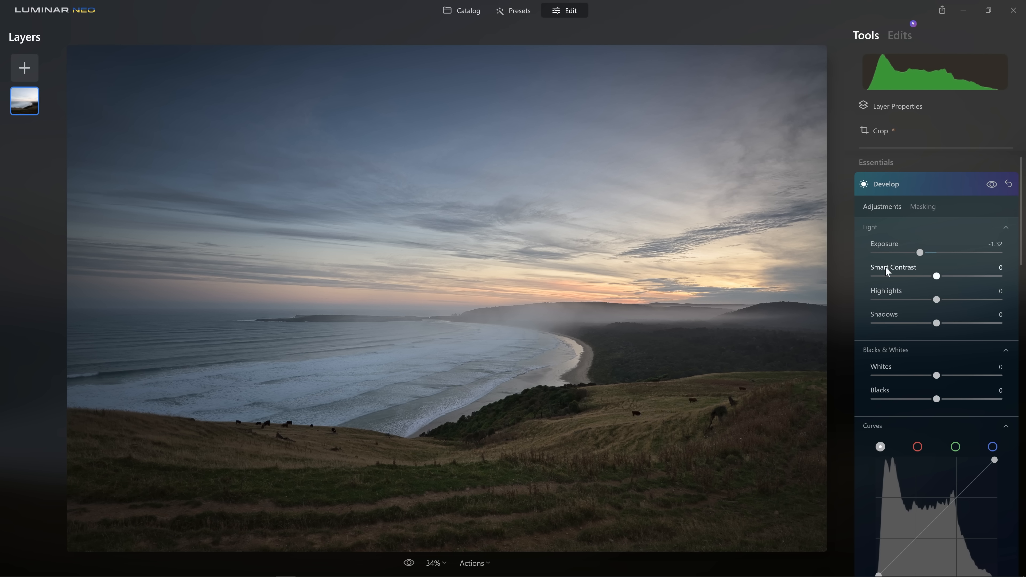
Step: Paint extra darkening into the mask over the upper-right sky with a brush of size 334 and strength 23
click(922, 207)
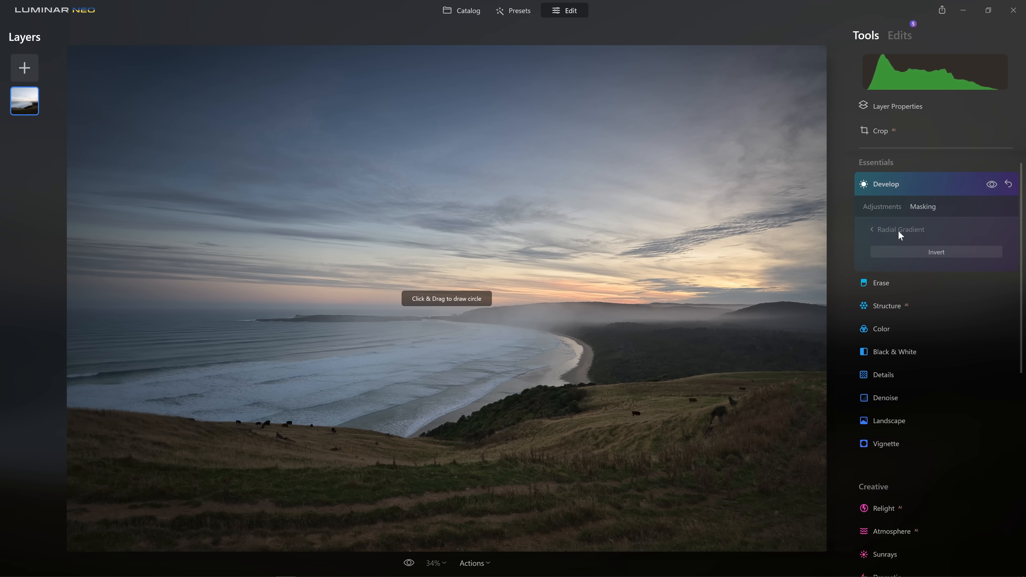
click(886, 229)
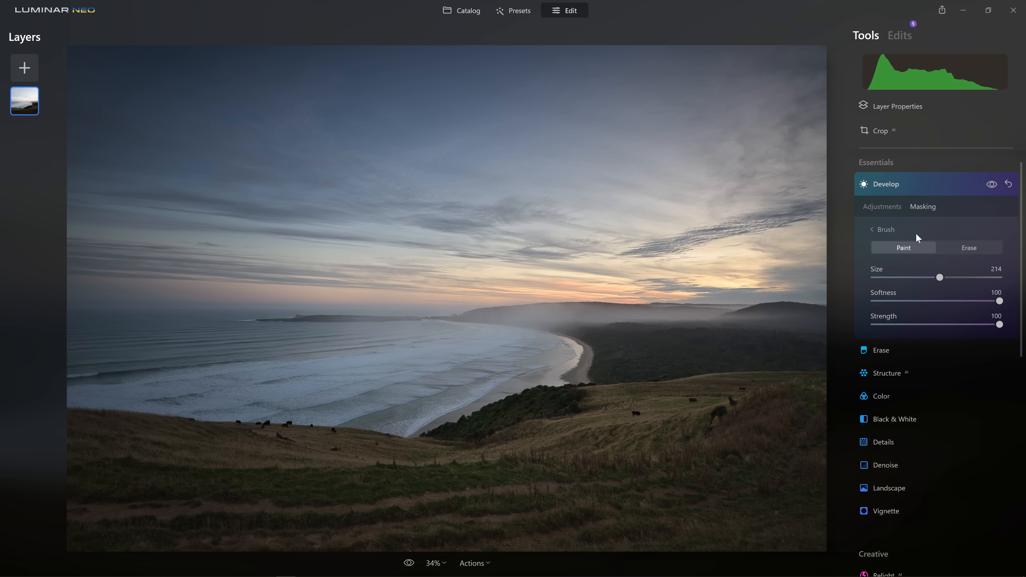
drag(939, 277, 978, 278)
click(901, 329)
mouse_move(739, 71)
mouse_down()
mouse_move(677, 93)
mouse_move(410, 107)
mouse_move(299, 42)
mouse_move(541, 116)
mouse_move(746, 109)
mouse_up()
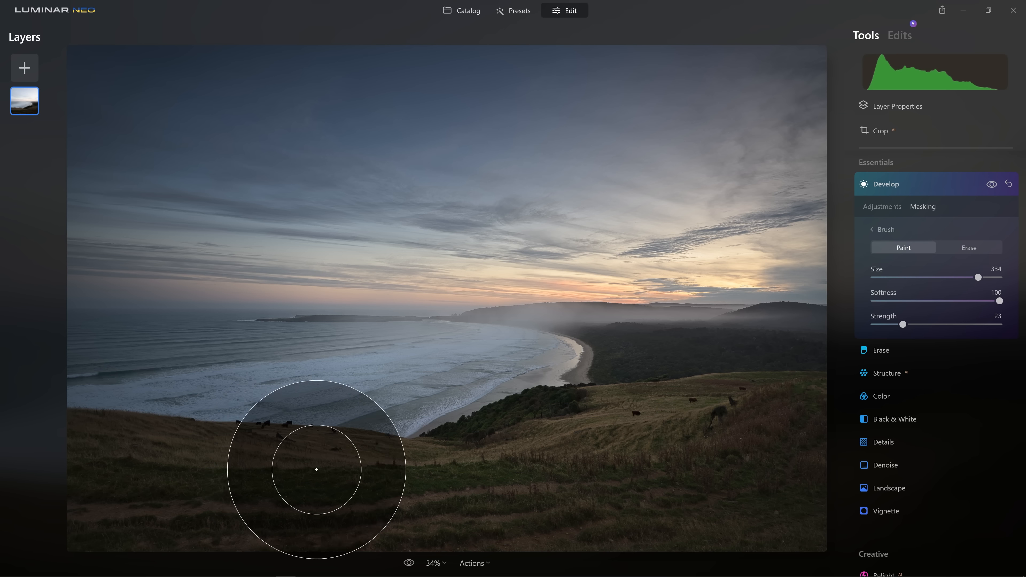
Step: Erase the darkening mask over the lower-left shoreline and foreground grass, enlarging the erase brush to size 400
key(alt)
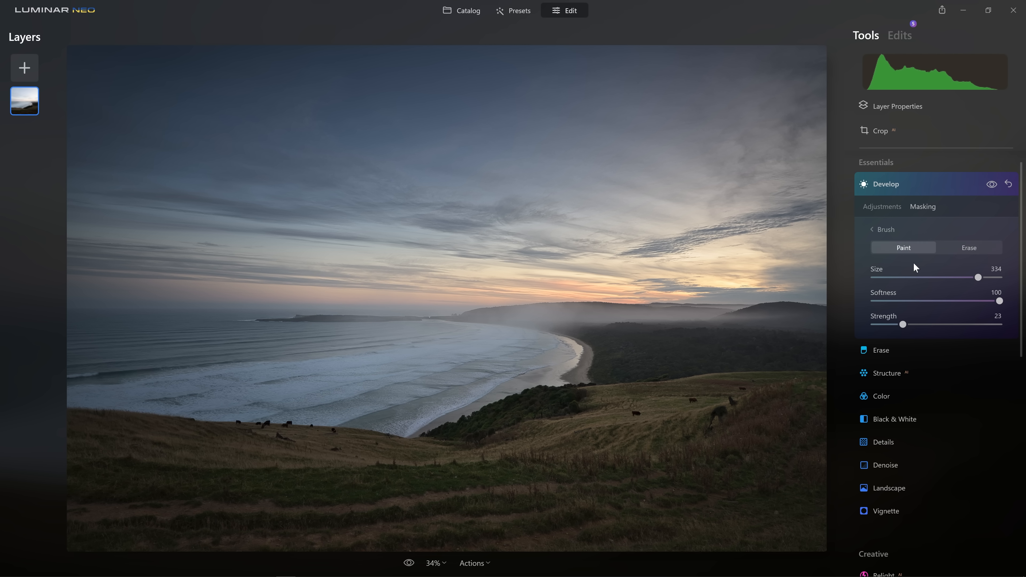
click(969, 247)
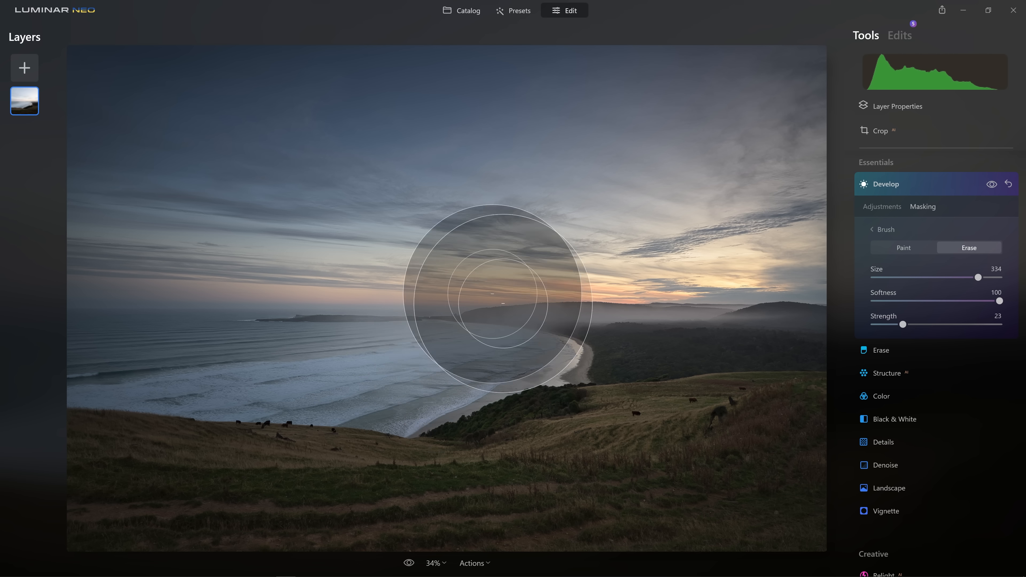
mouse_move(327, 424)
mouse_down()
mouse_move(282, 435)
mouse_move(65, 411)
mouse_up()
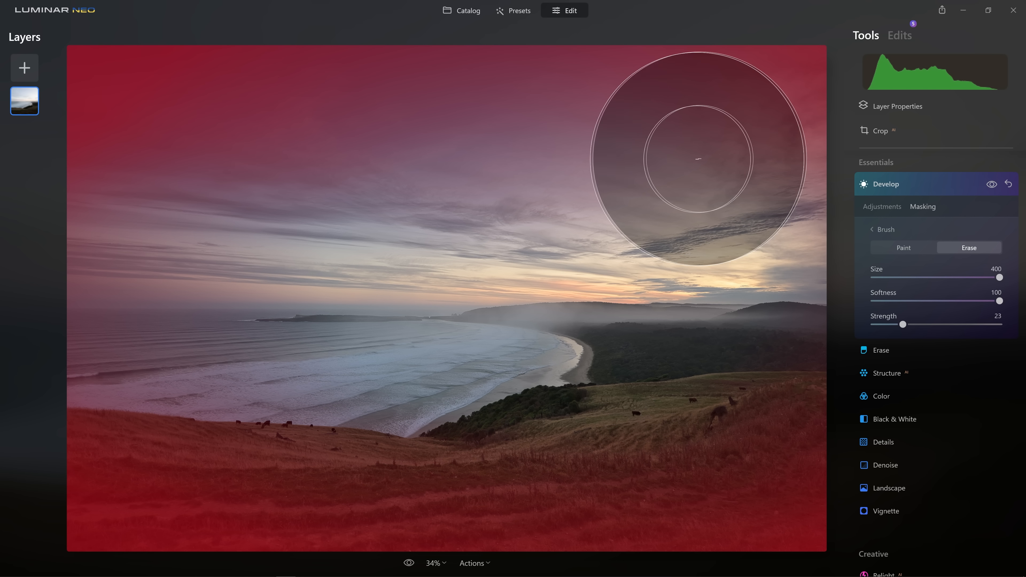
key(bracketright)
key(bracketright)
key(bracketright)
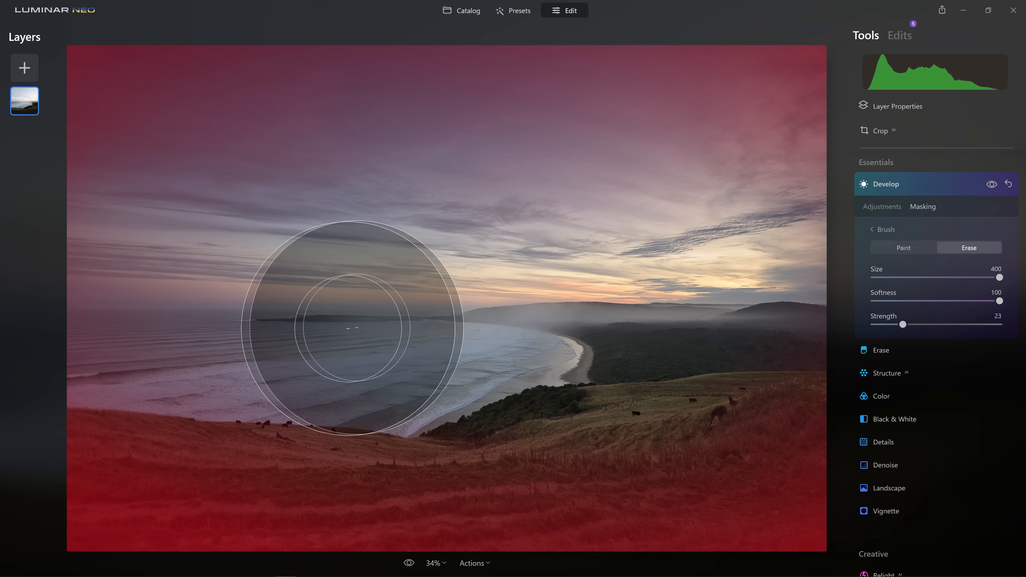
drag(242, 473, 408, 483)
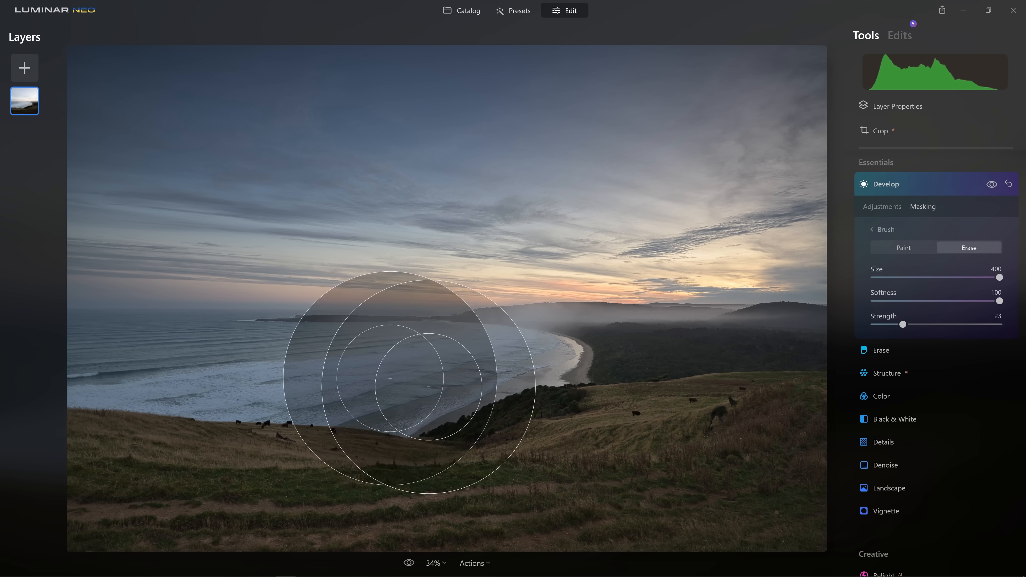
Step: Compare the photo with and without the masked darkening by toggling the Develop adjustment's visibility twice
click(992, 184)
click(992, 184)
click(992, 184)
click(995, 185)
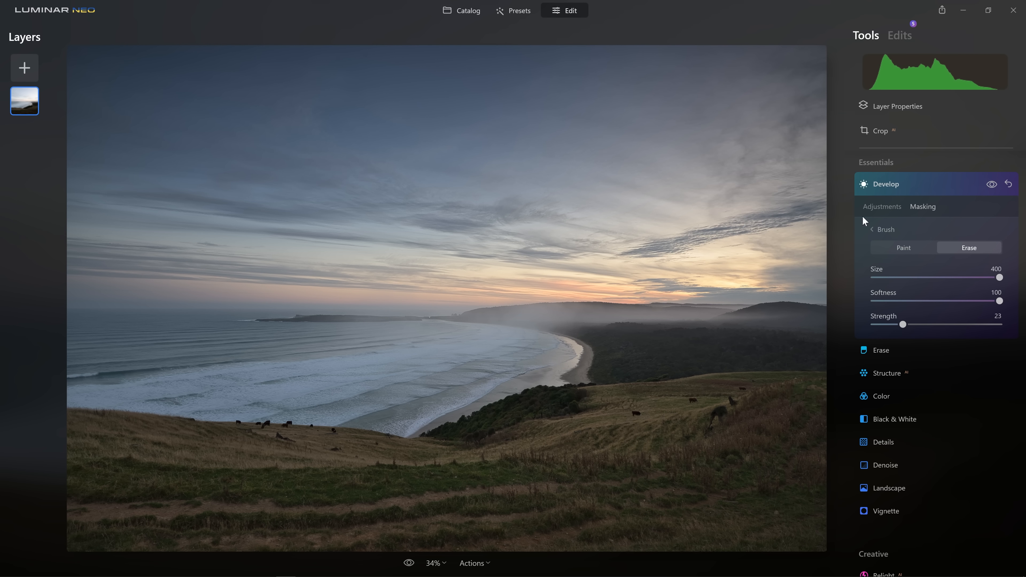
Step: Start a new Develop adjustment with Exposure at 1.20 and Highlights at -73
click(918, 185)
click(898, 187)
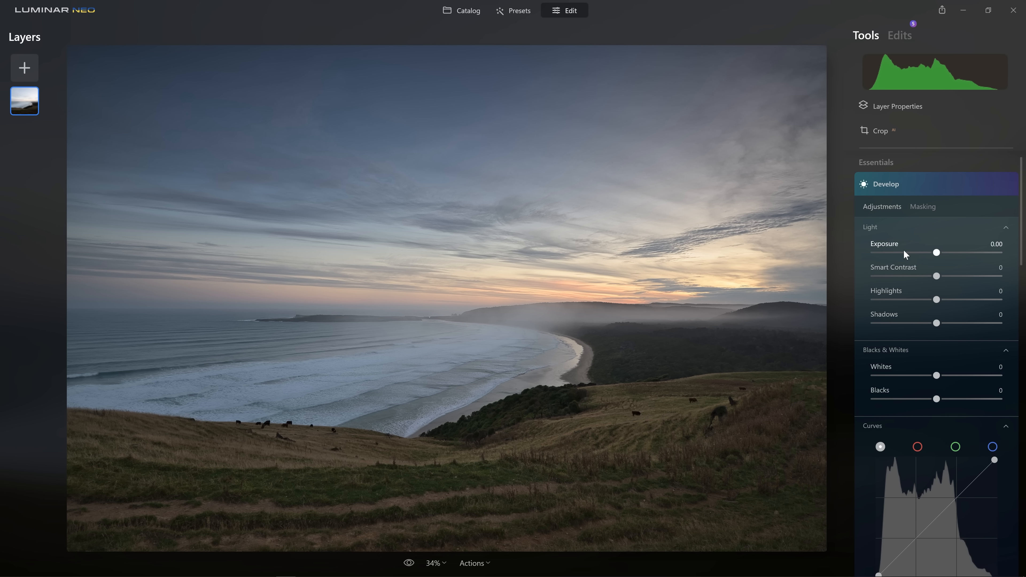
drag(936, 252, 949, 253)
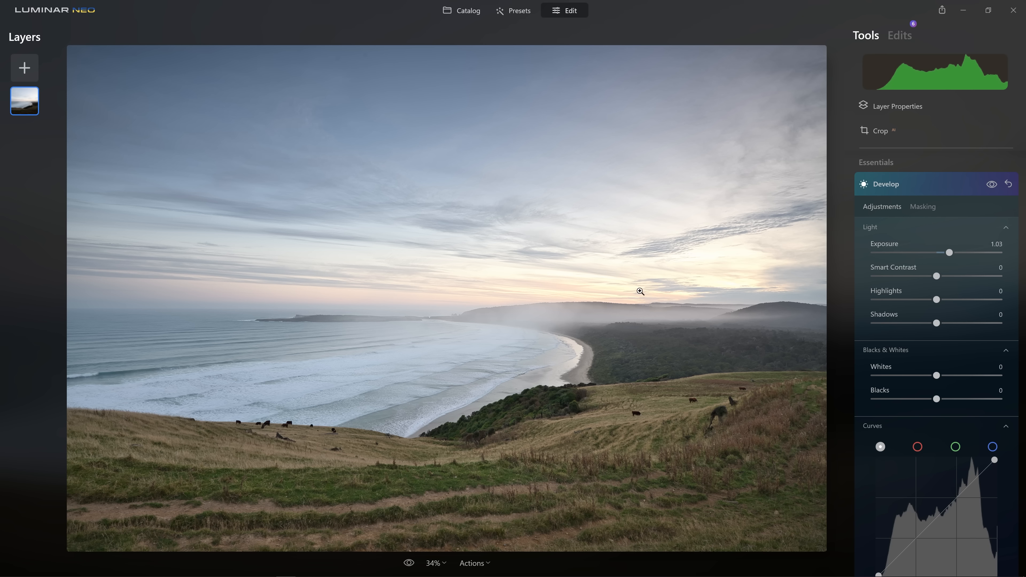
drag(938, 300, 903, 300)
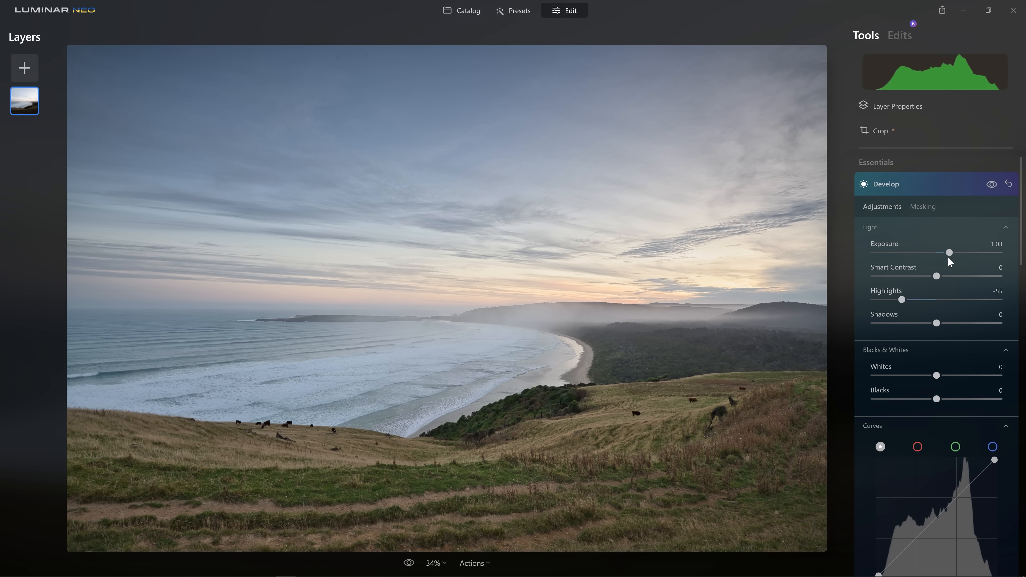
drag(949, 255, 951, 255)
drag(901, 300, 892, 302)
Step: Paint the brightening adjustment's mask over the clouds above the right-hand hills with a size 400, strength 23 brush
click(929, 205)
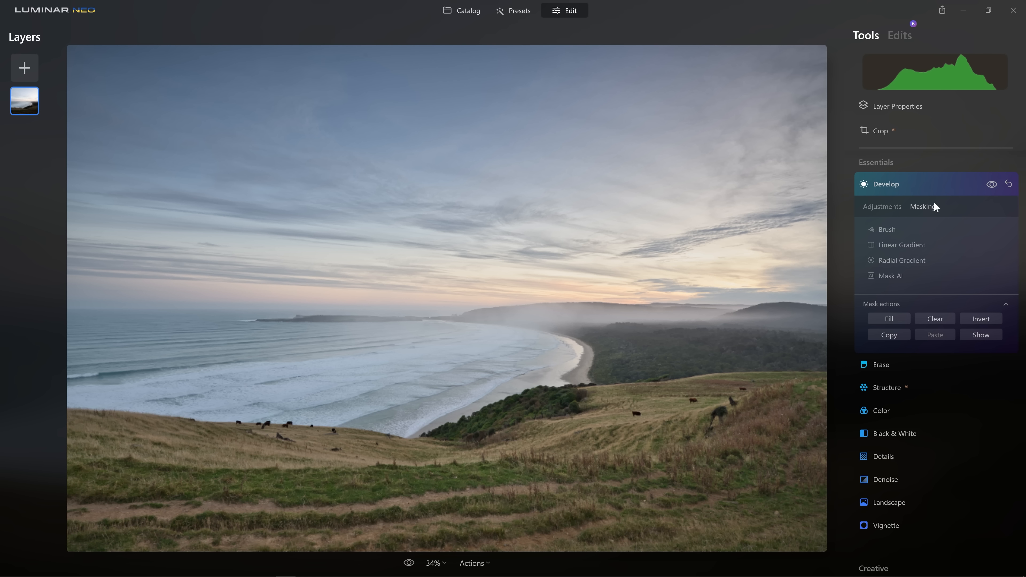
click(890, 231)
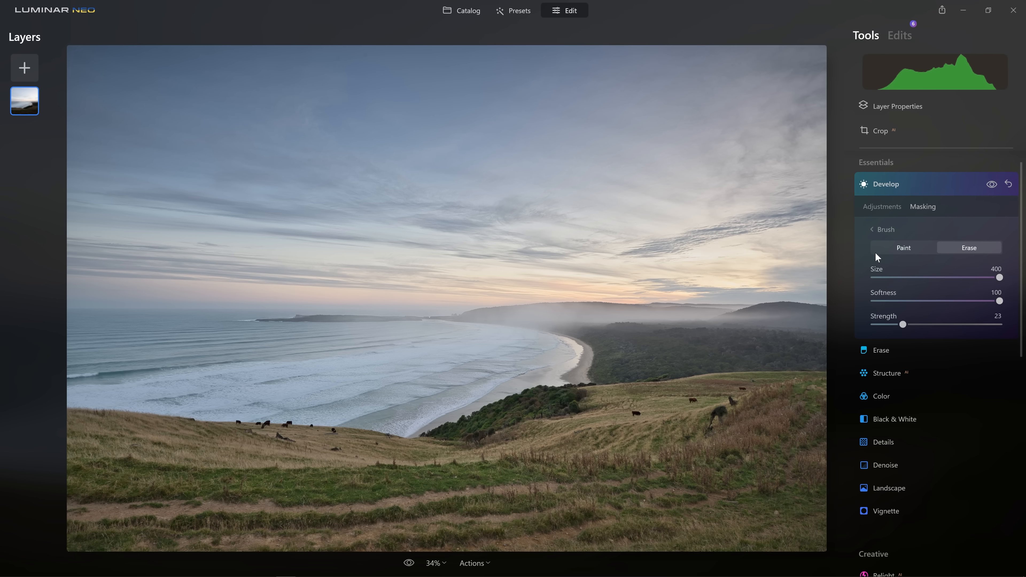
click(917, 244)
mouse_move(723, 238)
mouse_down()
mouse_move(622, 293)
mouse_move(284, 274)
mouse_move(547, 303)
mouse_move(832, 298)
mouse_move(761, 282)
mouse_move(626, 329)
mouse_move(617, 288)
mouse_move(635, 275)
mouse_move(591, 310)
mouse_move(600, 298)
mouse_move(627, 282)
mouse_move(618, 298)
mouse_move(669, 294)
mouse_move(630, 241)
mouse_move(613, 300)
mouse_move(900, 371)
mouse_move(401, 225)
mouse_move(791, 319)
mouse_move(647, 252)
mouse_up()
key(bracketleft)
key(bracketleft)
key(bracketleft)
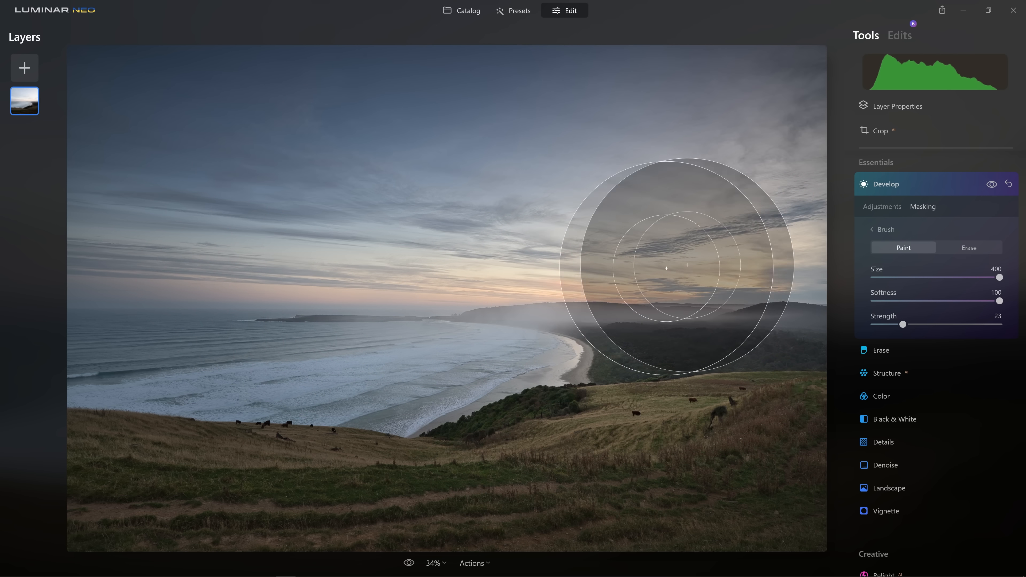
Step: Paint the brightening along the sunset horizon and the dark hills below it, reducing the brush size to 112
mouse_move(632, 290)
mouse_down()
mouse_move(632, 270)
mouse_move(414, 295)
mouse_move(669, 291)
mouse_move(509, 291)
mouse_move(636, 298)
mouse_up()
key(bracketleft)
key(bracketleft)
key(bracketleft)
key(bracketleft)
key(bracketleft)
key(bracketleft)
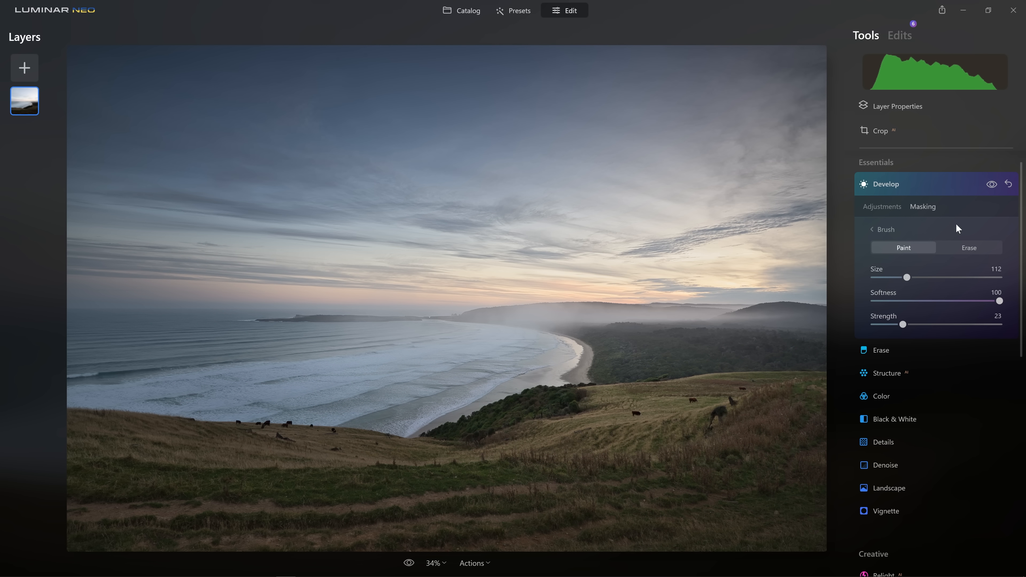
Step: Compare the photo with and without the painted brightening by toggling its visibility twice
click(992, 184)
click(993, 184)
click(993, 184)
click(992, 184)
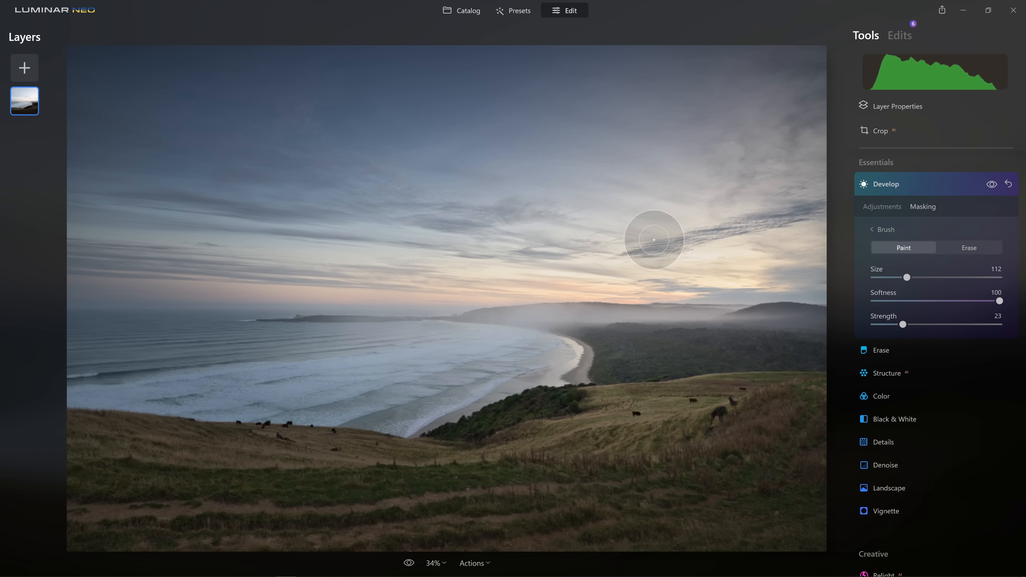
Step: Lower the brightening adjustment's Exposure to 0.75 and collapse the Develop tool
click(895, 209)
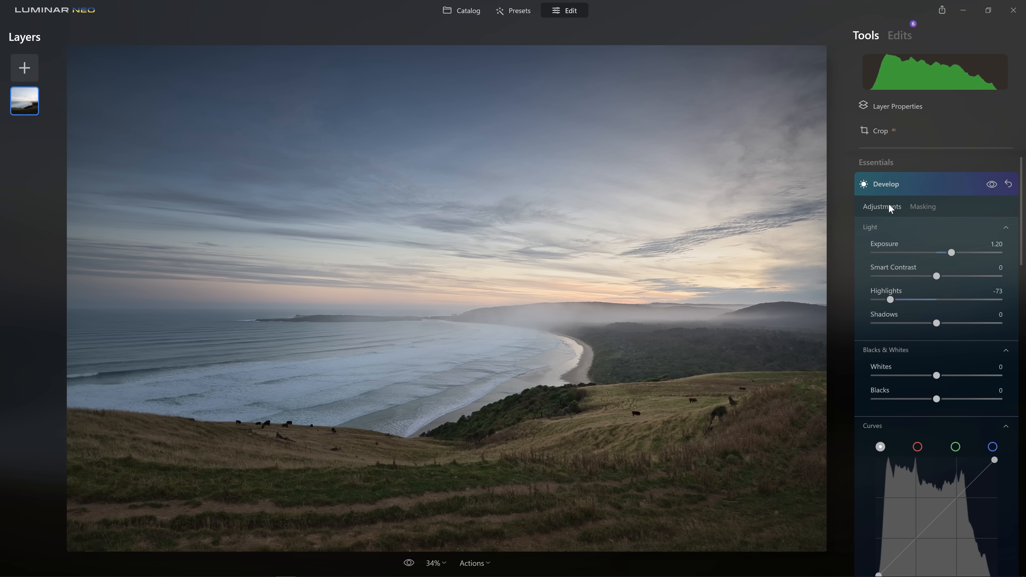
drag(953, 256, 948, 250)
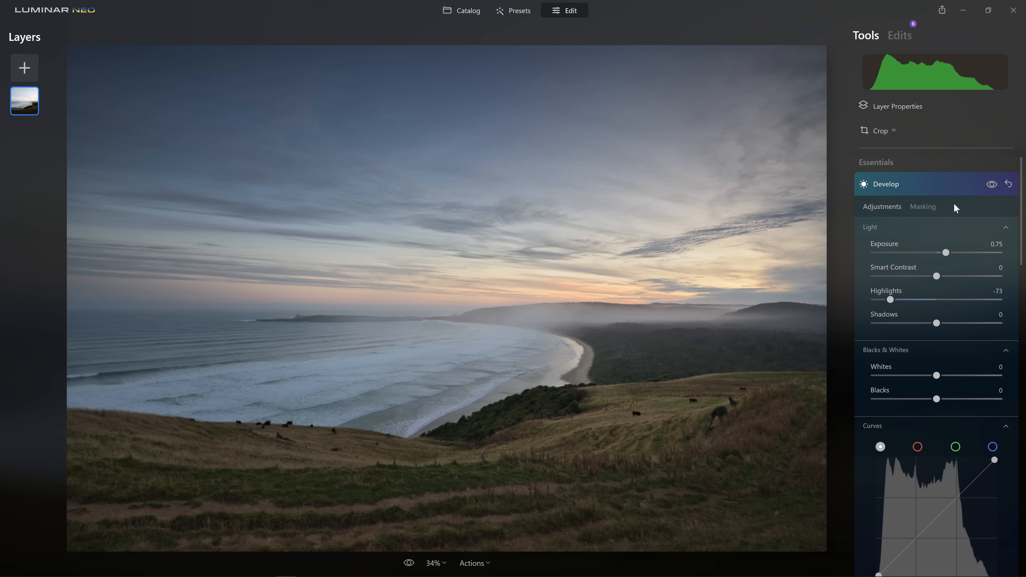
click(932, 182)
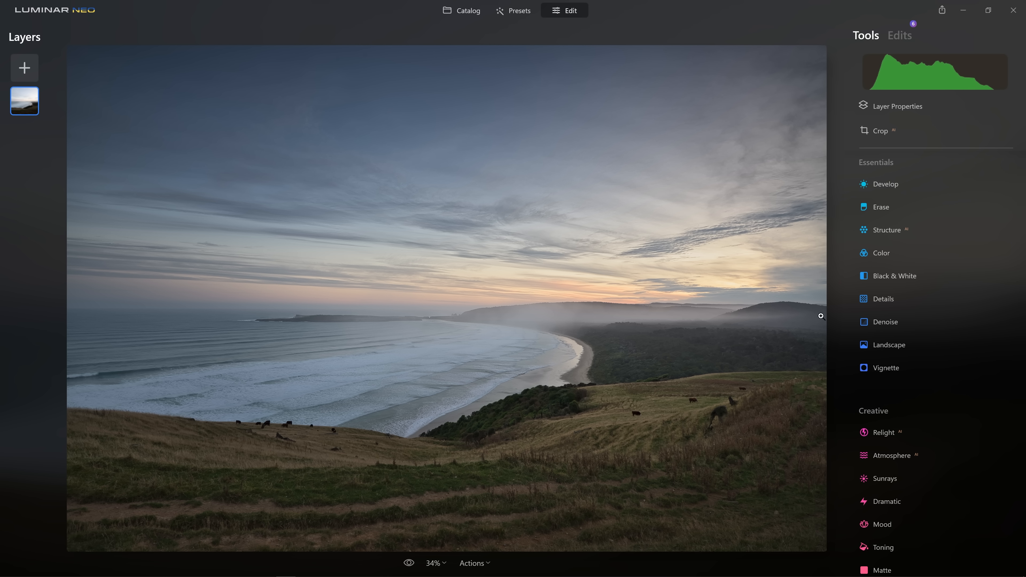
Step: Compare the edited photo with the original by toggling the before view twice
key(backslash)
key(backslash)
key(backslash)
key(backslash)
Step: Start a new Develop adjustment and set its Exposure to 1.28
click(882, 189)
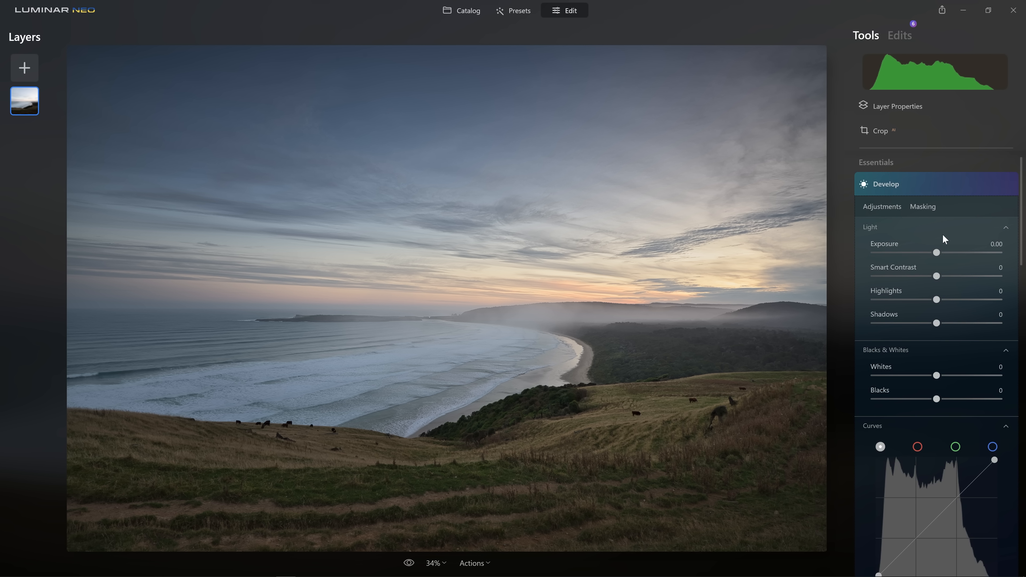
mouse_move(936, 253)
mouse_down()
mouse_move(949, 254)
mouse_move(924, 254)
mouse_up()
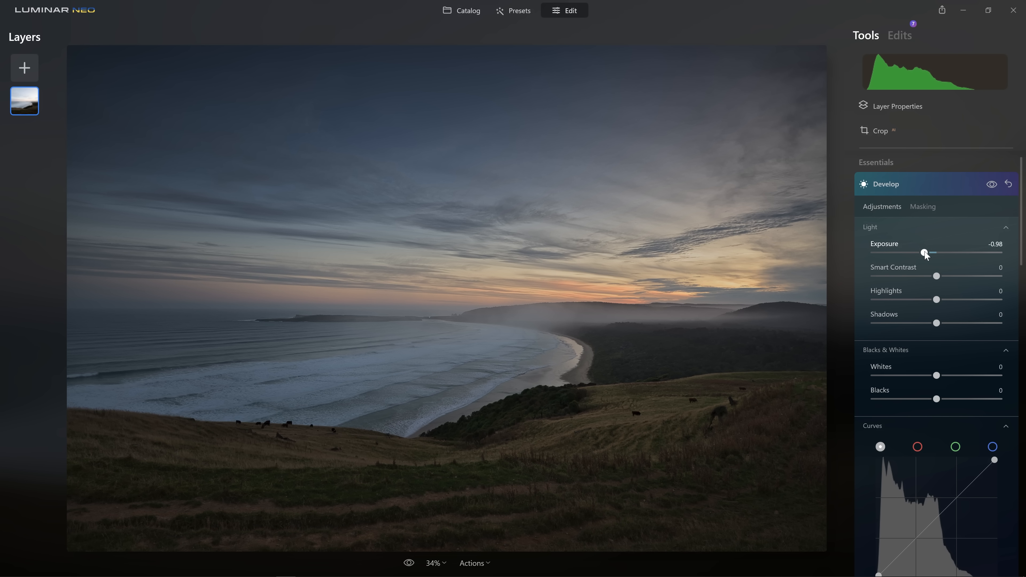
drag(925, 253, 953, 257)
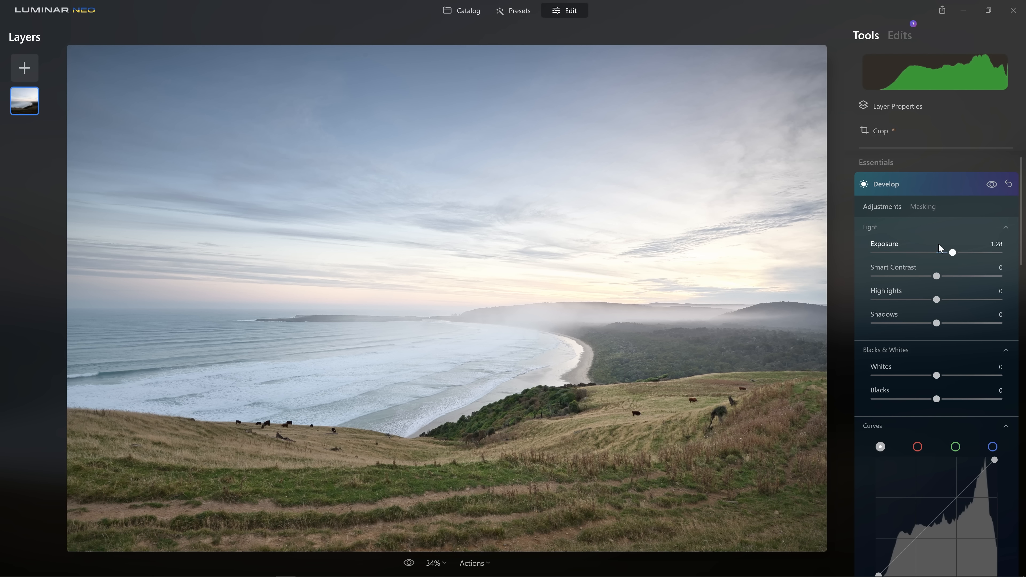
Step: Choose a painting brush for the adjustment's mask with size 78 and strength 11
click(928, 205)
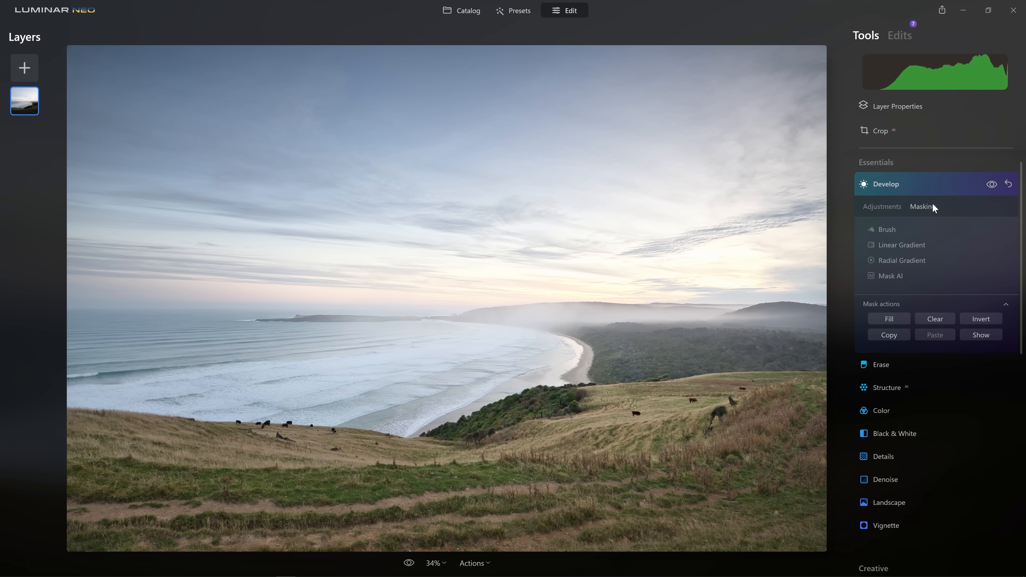
click(880, 229)
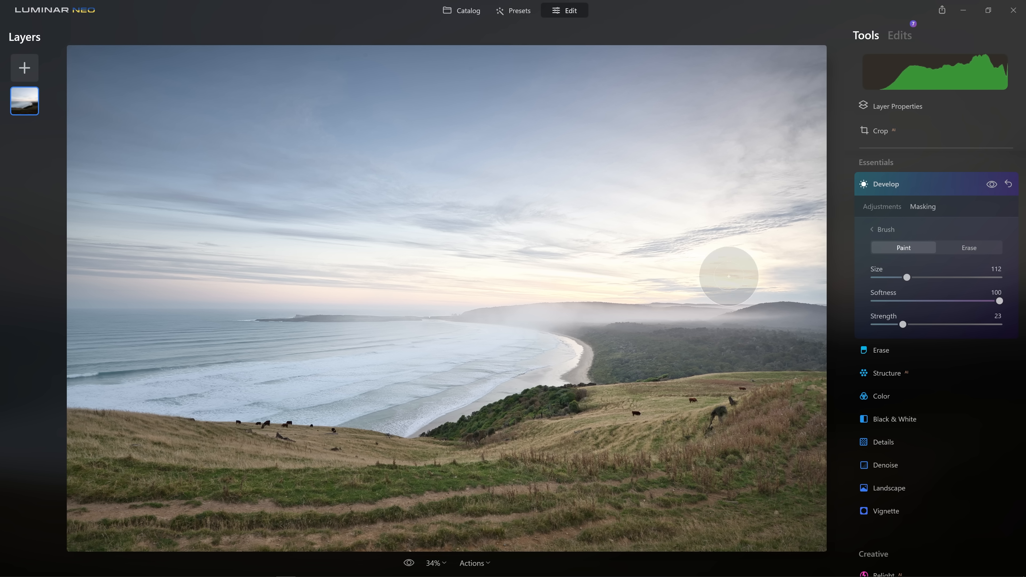
drag(906, 277, 895, 278)
drag(902, 324, 887, 324)
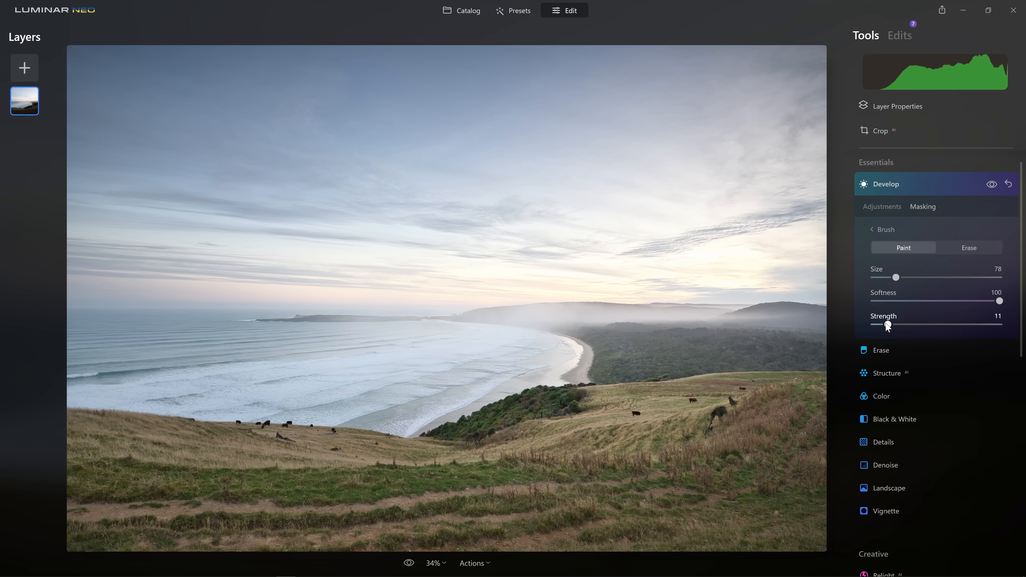
Step: Paint the brightening over the dirt tracks and grassy slopes in the foreground, reducing the brush to between size 30 and 22
key(bracketleft)
key(bracketleft)
key(bracketleft)
key(bracketleft)
mouse_move(89, 514)
mouse_down()
mouse_move(228, 507)
mouse_move(293, 518)
mouse_move(358, 499)
mouse_move(561, 485)
mouse_up()
key(bracketleft)
key(bracketleft)
key(bracketleft)
key(bracketleft)
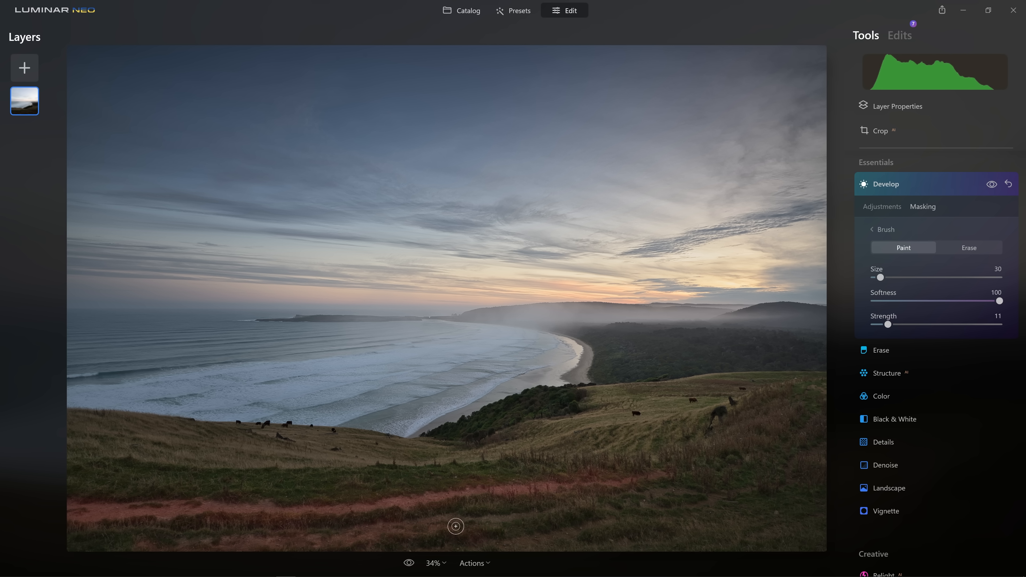
mouse_move(561, 510)
mouse_down()
mouse_move(497, 551)
mouse_move(488, 543)
mouse_move(489, 523)
mouse_move(576, 516)
mouse_up()
key(bracketright)
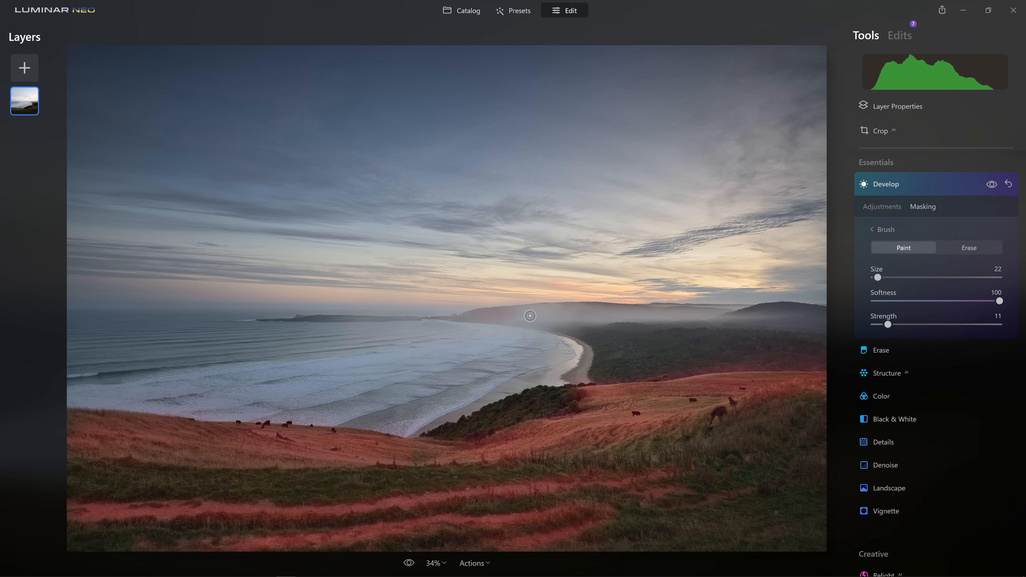
key(bracketright)
key(bracketright)
key(bracketright)
key(bracketright)
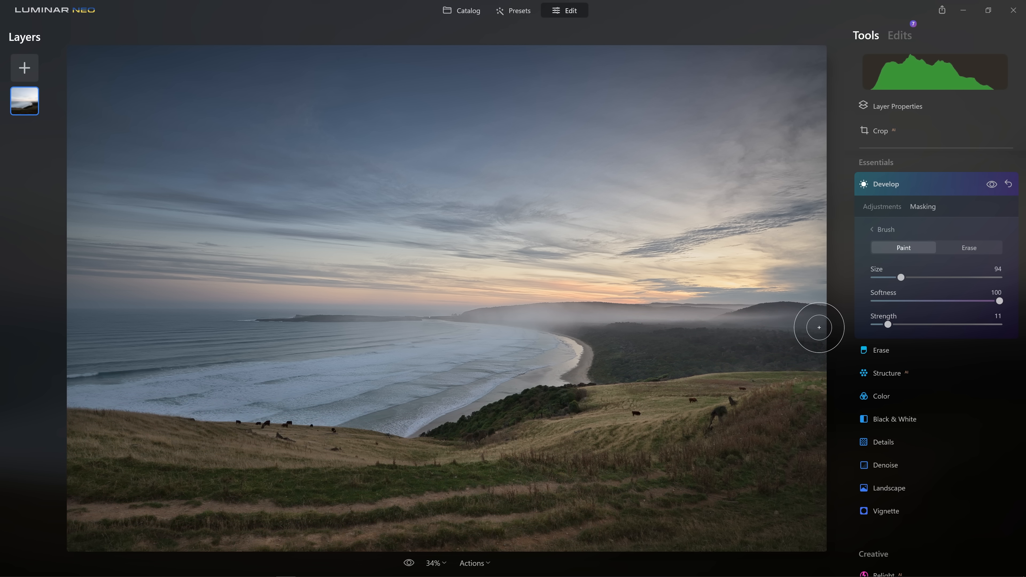
key(bracketleft)
key(bracketleft)
key(bracketleft)
key(bracketleft)
key(bracketleft)
key(bracketleft)
Step: Compare the photo with and without the painted foreground brightening by toggling its visibility
click(991, 185)
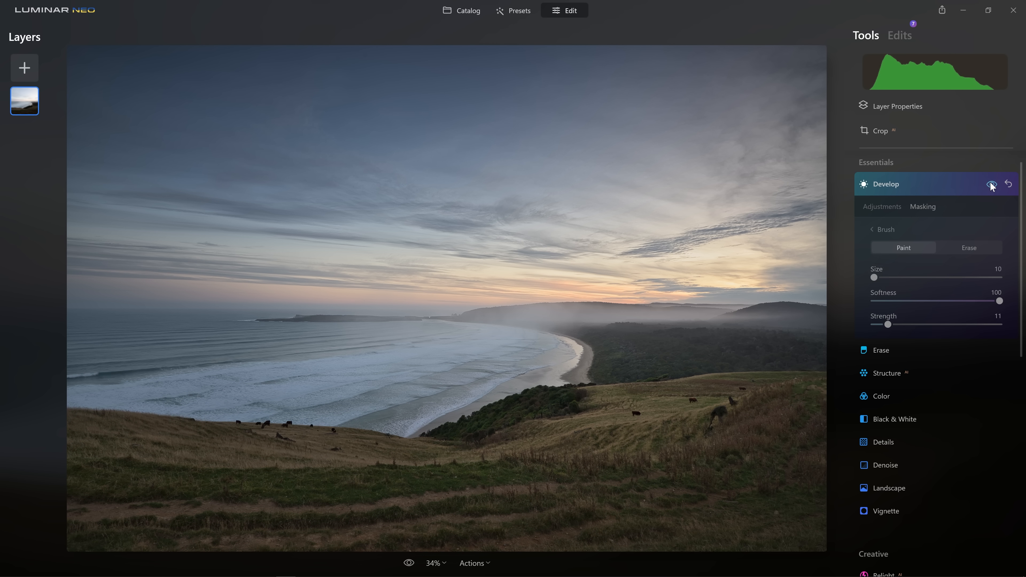
click(991, 185)
click(992, 185)
click(991, 185)
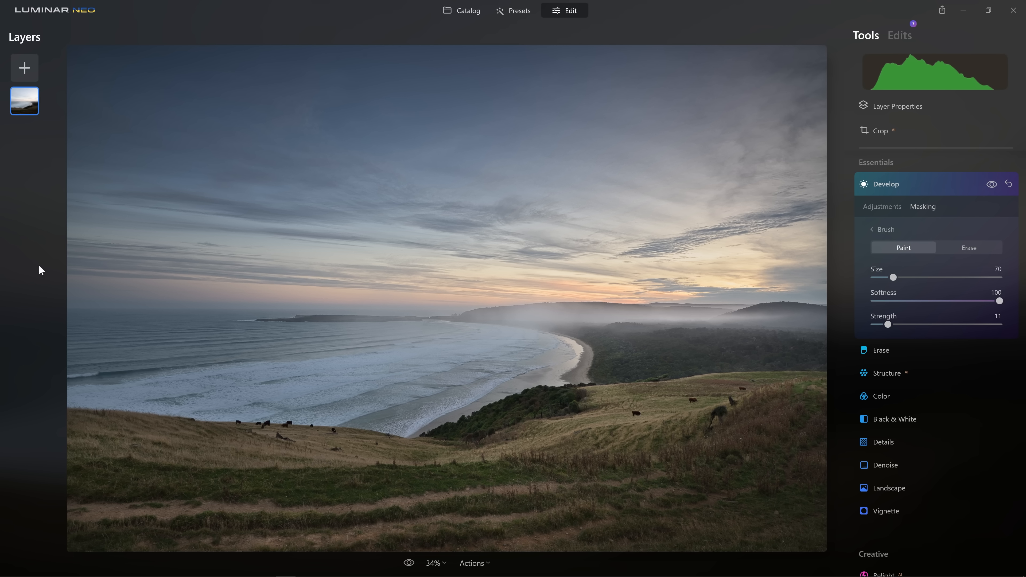
Step: Paint the brightening over the low clouds and along the sea horizon, enlarging the brush from size 70 to 106
drag(70, 229, 167, 234)
drag(282, 254, 372, 259)
mouse_move(85, 222)
mouse_down()
mouse_move(134, 242)
mouse_move(185, 239)
mouse_up()
drag(336, 260, 671, 293)
key(bracketright)
drag(77, 309, 510, 323)
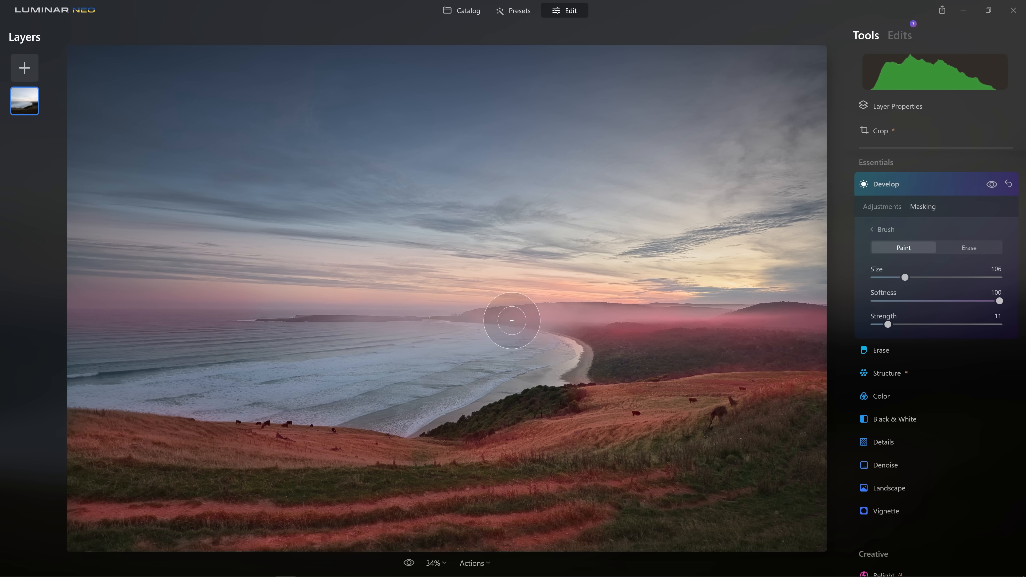
Step: Paint the brightening across the sea and breaking waves with a brush of about size 82
key(bracketleft)
mouse_move(71, 305)
mouse_down()
mouse_move(469, 307)
mouse_move(376, 315)
mouse_move(756, 298)
mouse_move(690, 291)
mouse_move(716, 284)
mouse_move(629, 428)
mouse_up()
key(bracketright)
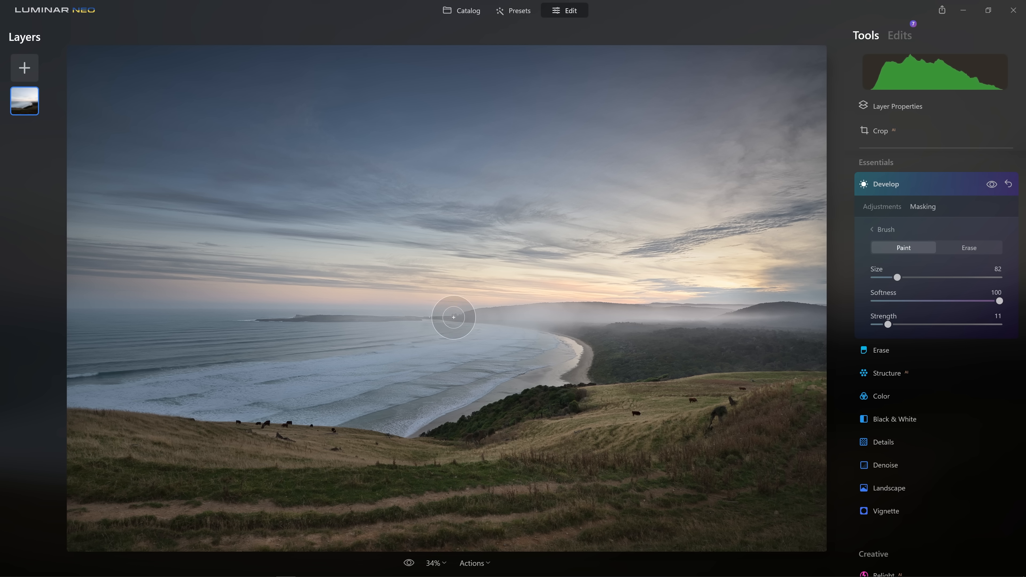
key(bracketleft)
mouse_move(245, 417)
mouse_down()
mouse_move(381, 384)
mouse_move(477, 341)
mouse_up()
key(bracketright)
mouse_move(302, 385)
mouse_down()
mouse_move(509, 379)
mouse_move(334, 423)
mouse_move(466, 381)
mouse_move(404, 415)
mouse_move(508, 381)
mouse_move(399, 439)
mouse_move(531, 366)
mouse_move(398, 439)
mouse_move(522, 386)
mouse_move(395, 426)
mouse_move(487, 379)
mouse_move(506, 387)
mouse_move(348, 418)
mouse_up()
Step: Dab extra brightening onto the white surf near the shore with a smaller brush
key(bracketleft)
key(bracketleft)
key(bracketleft)
click(400, 437)
click(357, 412)
click(366, 403)
click(240, 408)
click(467, 359)
Step: Partly erase the mask along the bottom foreground and dirt tracks with a size 214, strength 11 brush
key(alt)
key(bracketright)
key(bracketright)
key(bracketright)
key(bracketright)
key(bracketright)
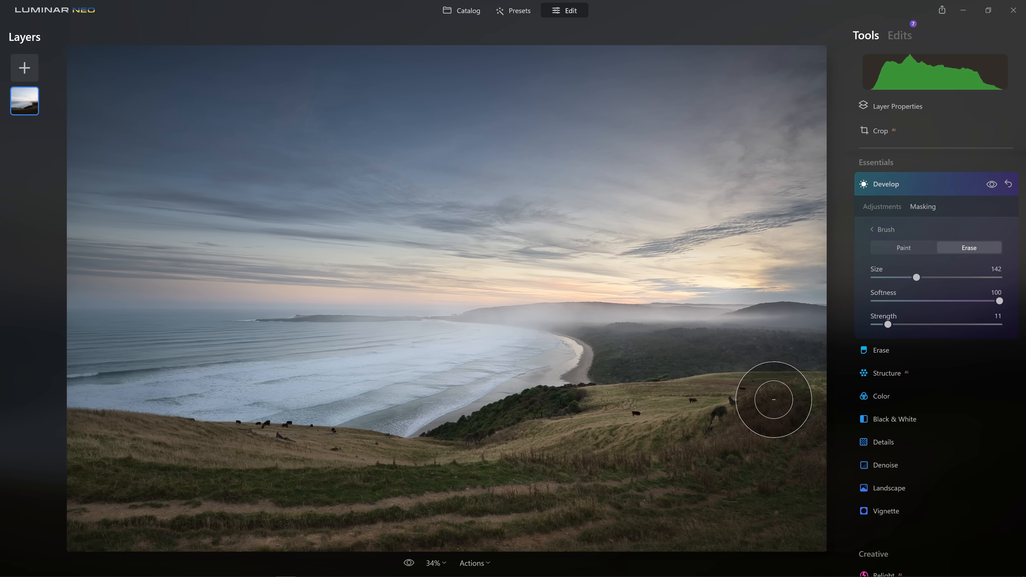
key(bracketright)
key(bracketright)
mouse_move(702, 502)
mouse_down()
mouse_move(520, 543)
mouse_move(222, 556)
mouse_up()
mouse_move(704, 504)
mouse_down()
mouse_move(575, 534)
mouse_move(206, 554)
mouse_move(465, 524)
mouse_move(278, 548)
mouse_up()
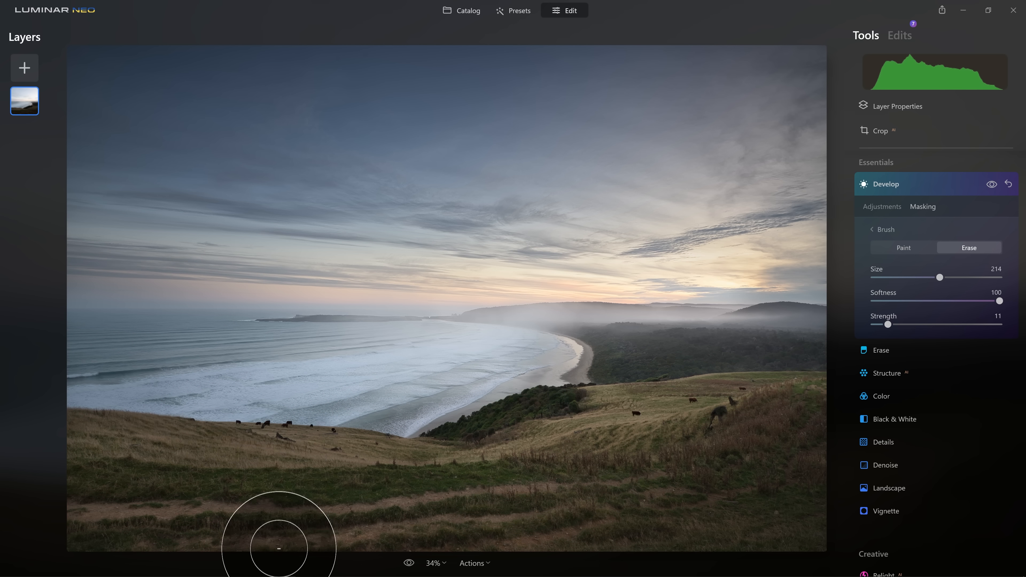
mouse_move(195, 538)
mouse_down()
mouse_move(554, 531)
mouse_move(270, 543)
mouse_move(298, 560)
mouse_move(229, 550)
mouse_move(610, 508)
mouse_up()
mouse_move(415, 528)
mouse_down()
mouse_move(138, 550)
mouse_move(148, 539)
mouse_up()
mouse_move(467, 539)
mouse_down()
mouse_move(213, 538)
mouse_move(232, 550)
mouse_move(492, 516)
mouse_move(113, 525)
mouse_up()
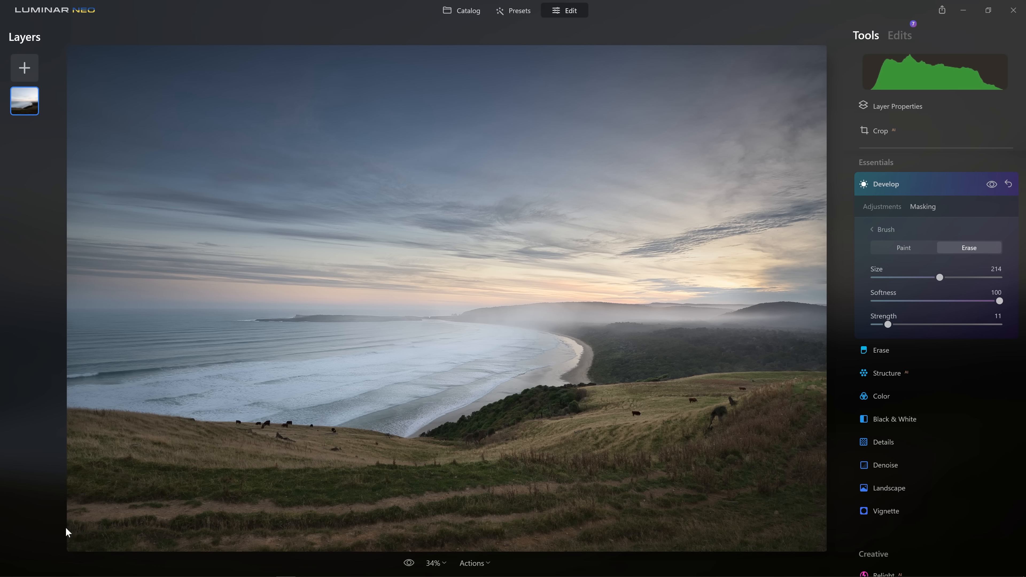
Step: Erase some of the mask near the far end of the beach and over the sea towards the photo's left edge
mouse_move(525, 359)
mouse_down()
mouse_move(412, 339)
mouse_move(513, 362)
mouse_move(297, 401)
mouse_move(97, 406)
mouse_move(329, 411)
mouse_move(458, 366)
mouse_move(597, 350)
mouse_up()
mouse_move(170, 369)
mouse_down()
mouse_move(160, 371)
mouse_move(442, 348)
mouse_move(93, 311)
mouse_move(35, 321)
mouse_move(48, 319)
mouse_up()
click(48, 316)
Step: Paint more brightening over the middle and right-hand grassy hillside with the size 214 brush
click(904, 247)
mouse_move(691, 455)
mouse_down()
mouse_move(471, 461)
mouse_move(756, 452)
mouse_move(759, 460)
mouse_up()
mouse_move(582, 451)
mouse_down()
mouse_move(752, 468)
mouse_move(760, 458)
mouse_move(545, 460)
mouse_up()
mouse_move(435, 465)
mouse_down()
mouse_move(738, 458)
mouse_move(714, 474)
mouse_up()
mouse_move(400, 478)
mouse_down()
mouse_move(343, 483)
mouse_move(464, 489)
mouse_up()
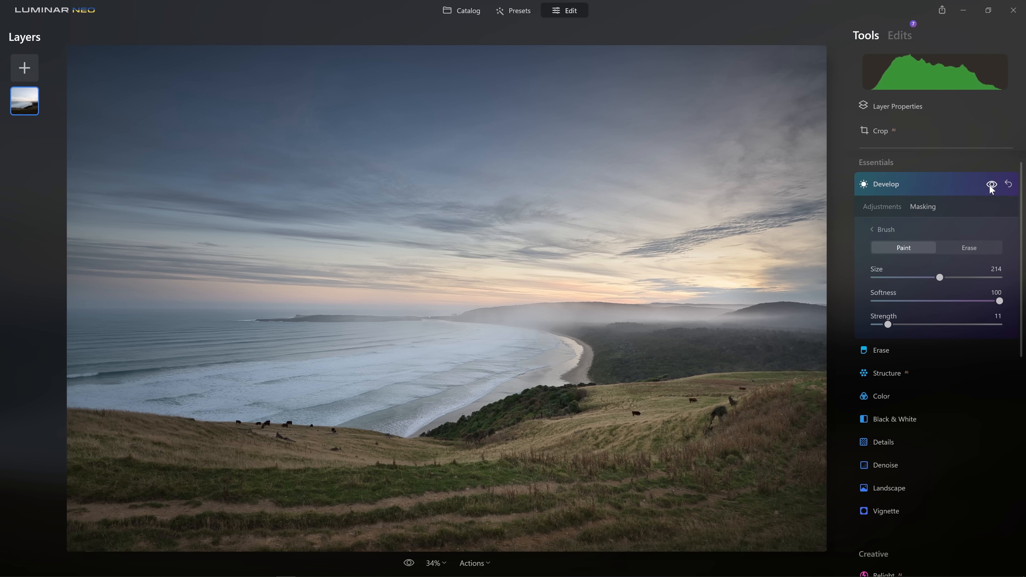
Step: Compare the photo with and without the masked brightening by toggling its visibility three times
click(990, 187)
click(990, 187)
click(990, 187)
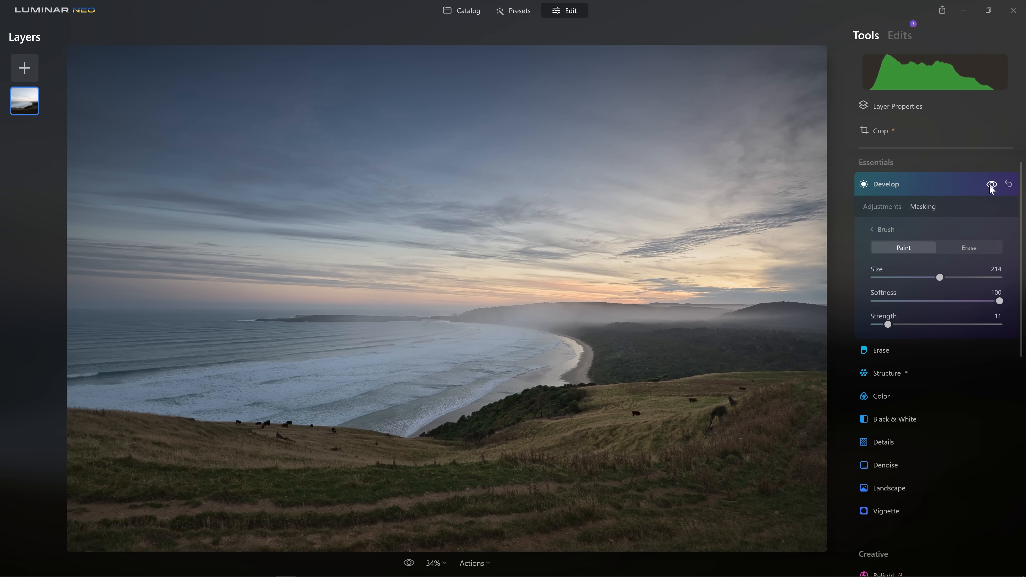
click(990, 188)
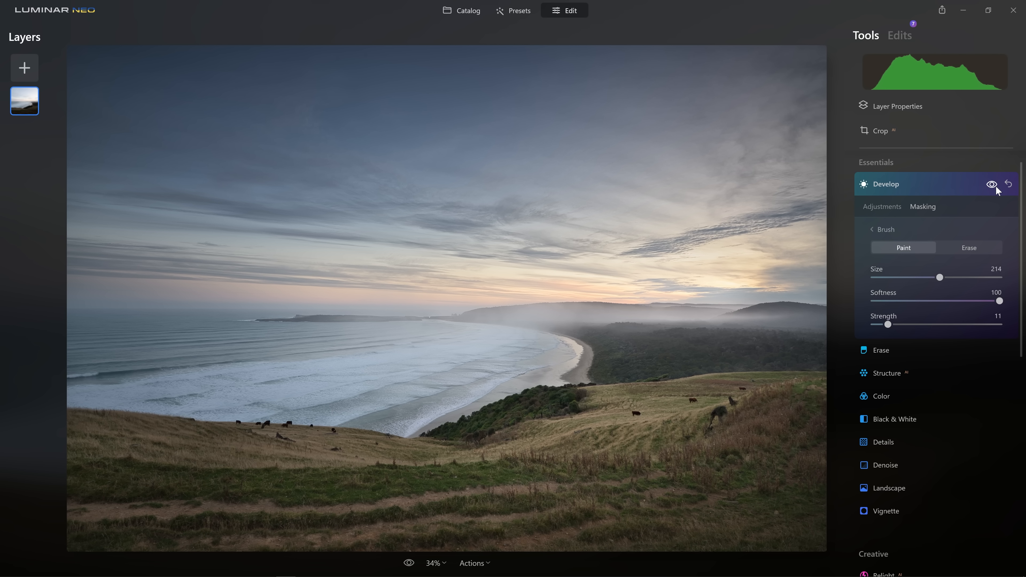
click(995, 185)
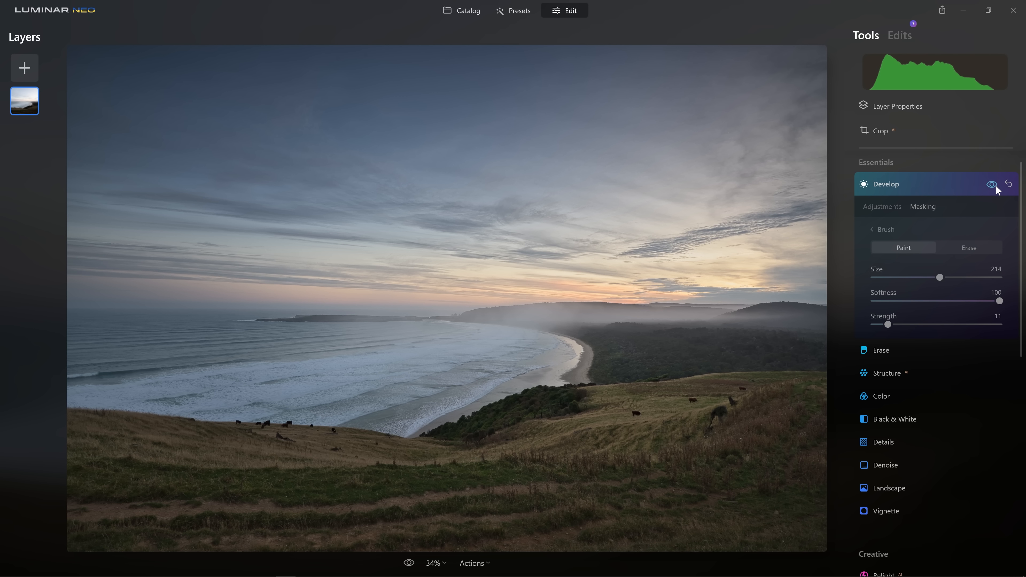
click(995, 186)
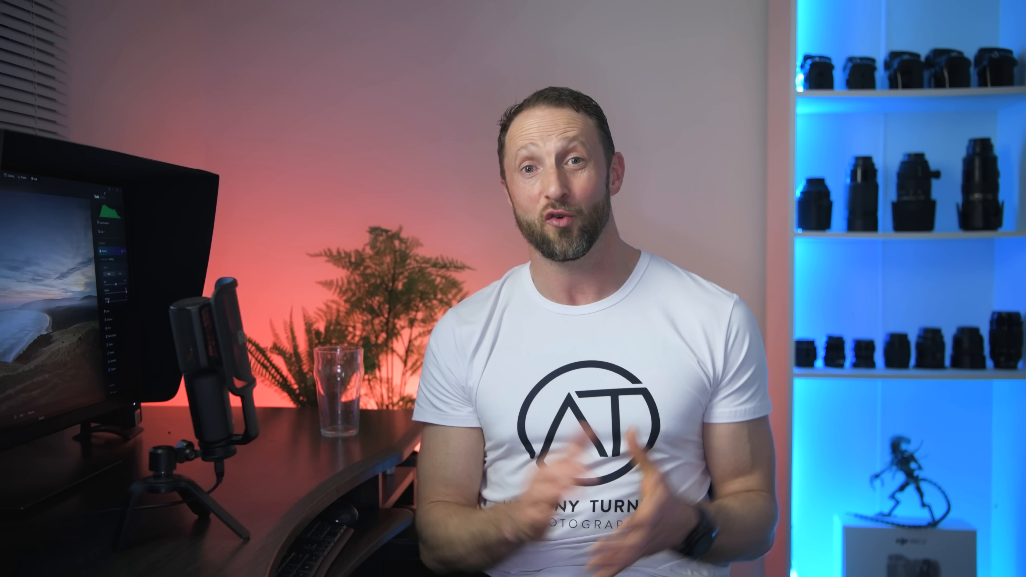
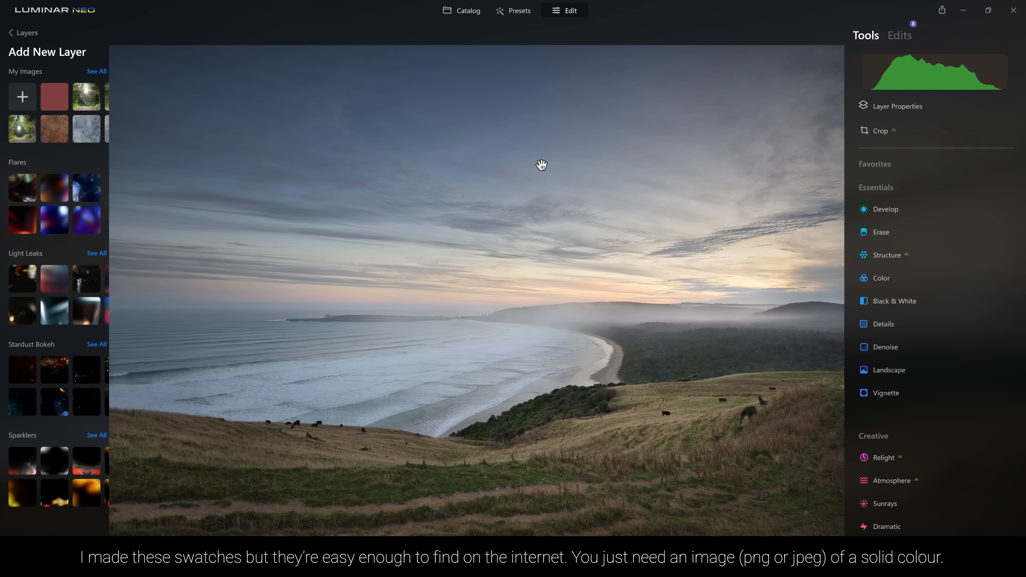
Step: Add the solid red swatch as a new layer, trying the Fill and Stretch mappings before choosing Fit
click(45, 97)
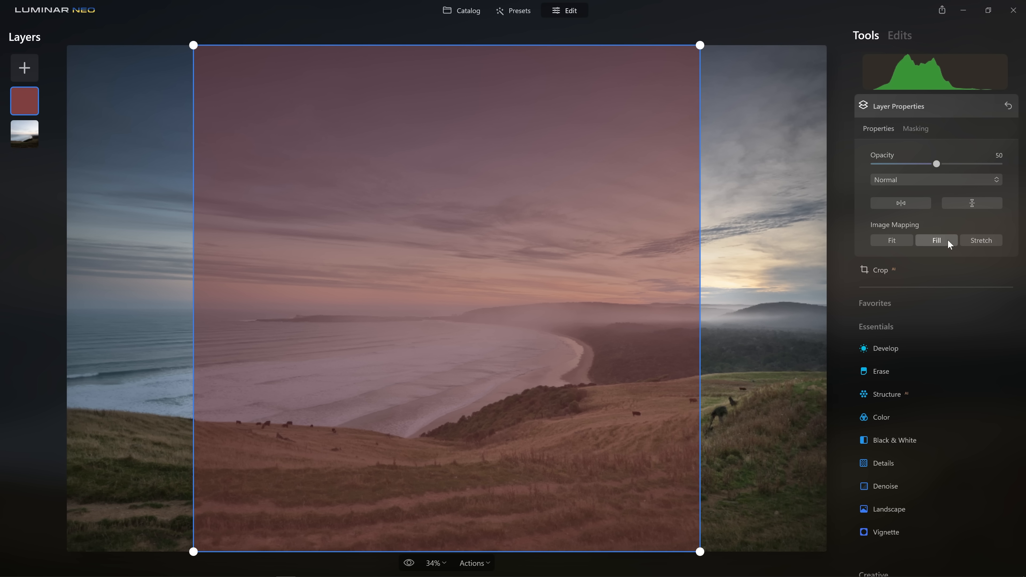
click(937, 240)
click(995, 241)
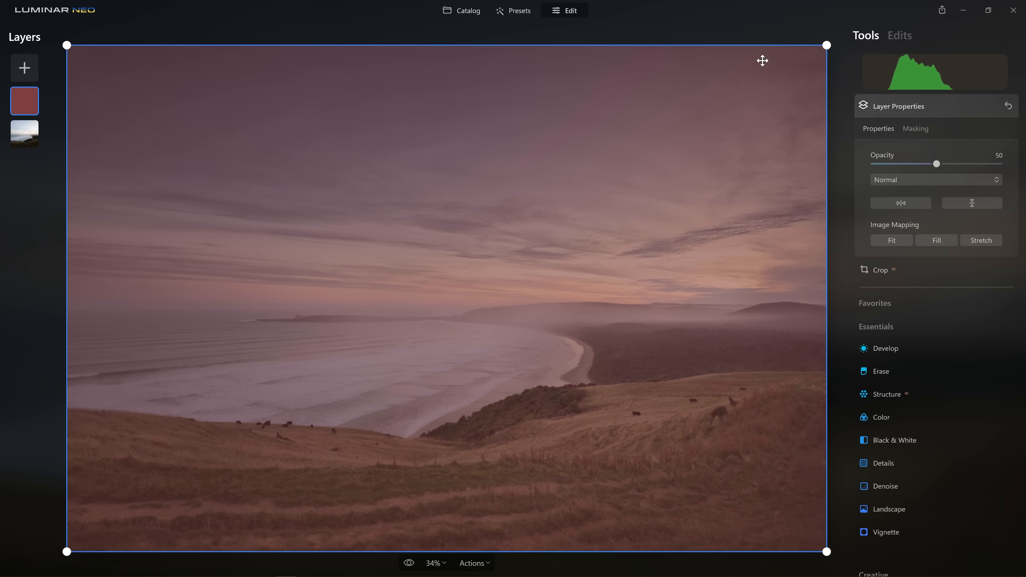
click(892, 243)
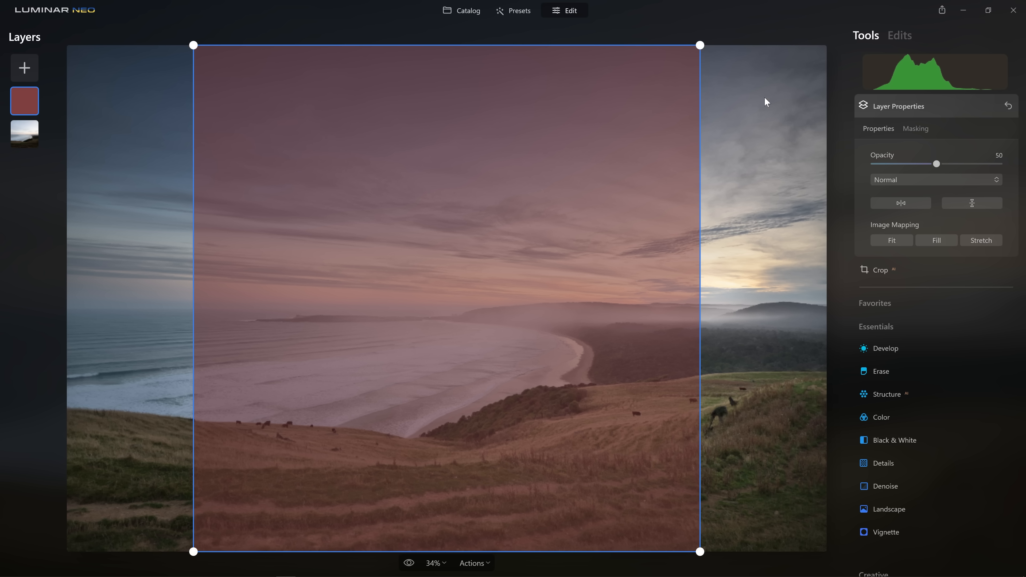
Step: Shrink the red swatch and place it over the photo's left half, with its layer Opacity at 100
drag(686, 65, 558, 191)
drag(448, 293, 394, 239)
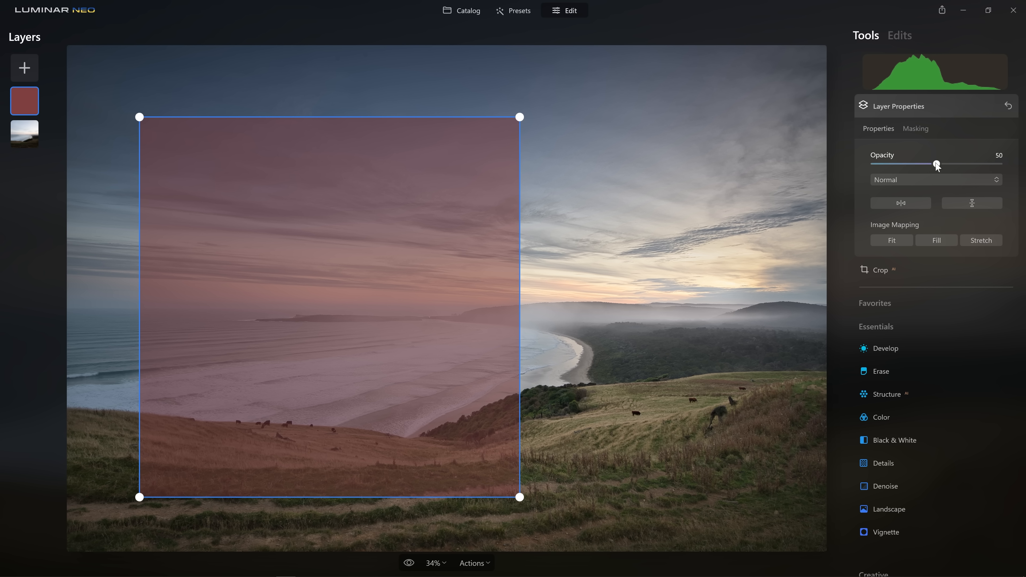
drag(936, 165, 1001, 165)
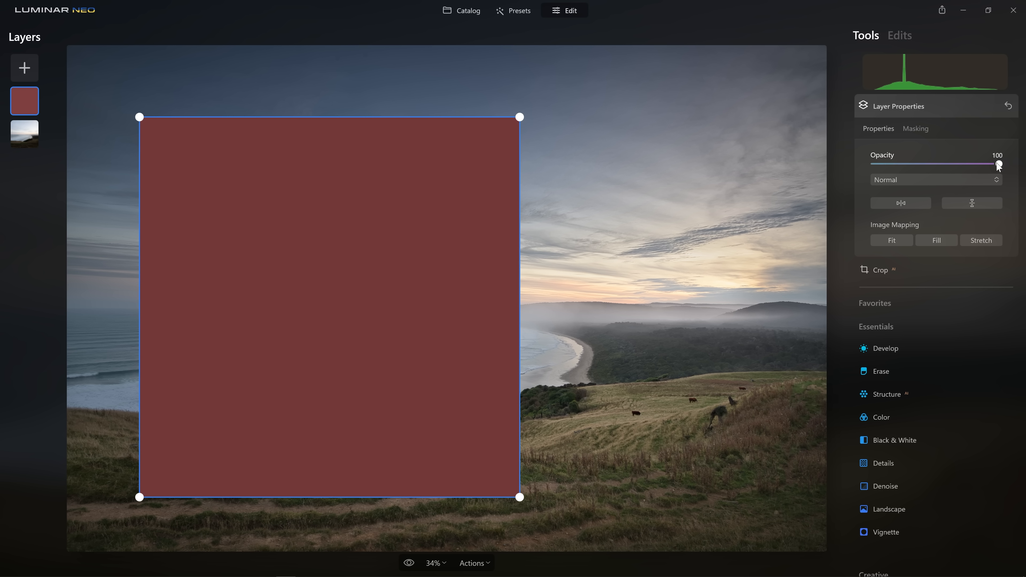
Step: Try the Multiply, Screen and Color blend modes on the red swatch layer
click(881, 184)
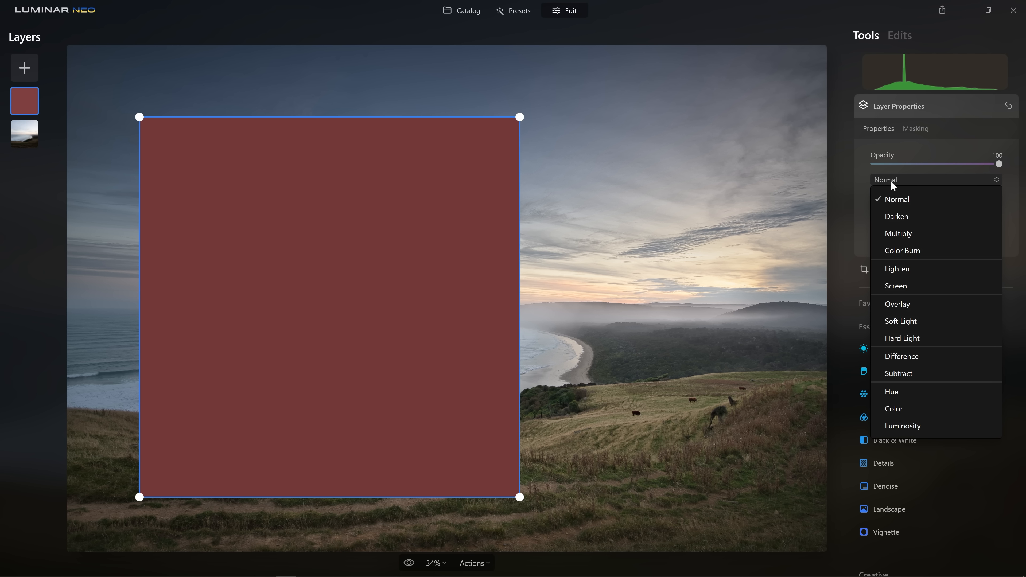
click(907, 230)
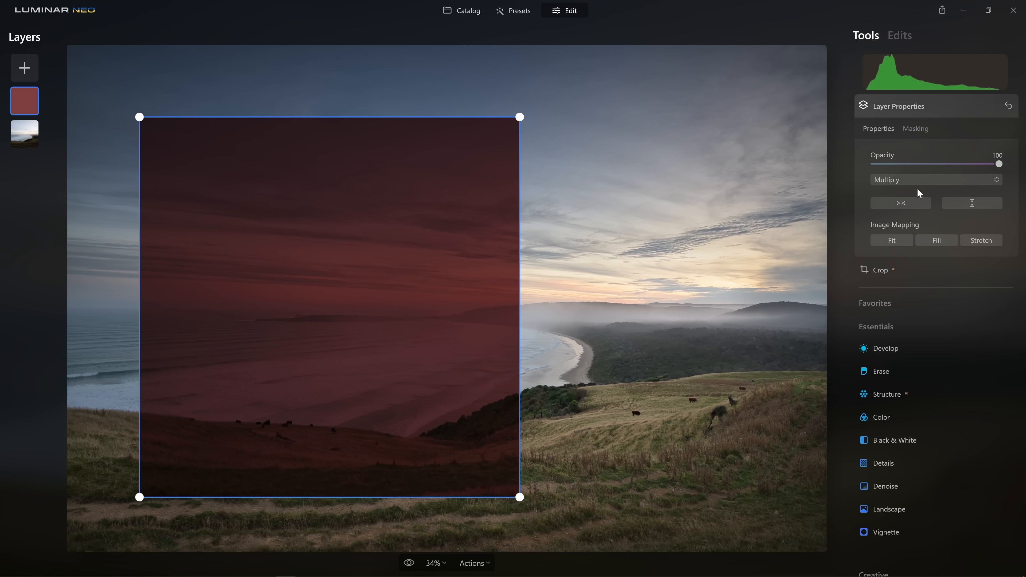
click(916, 180)
click(914, 286)
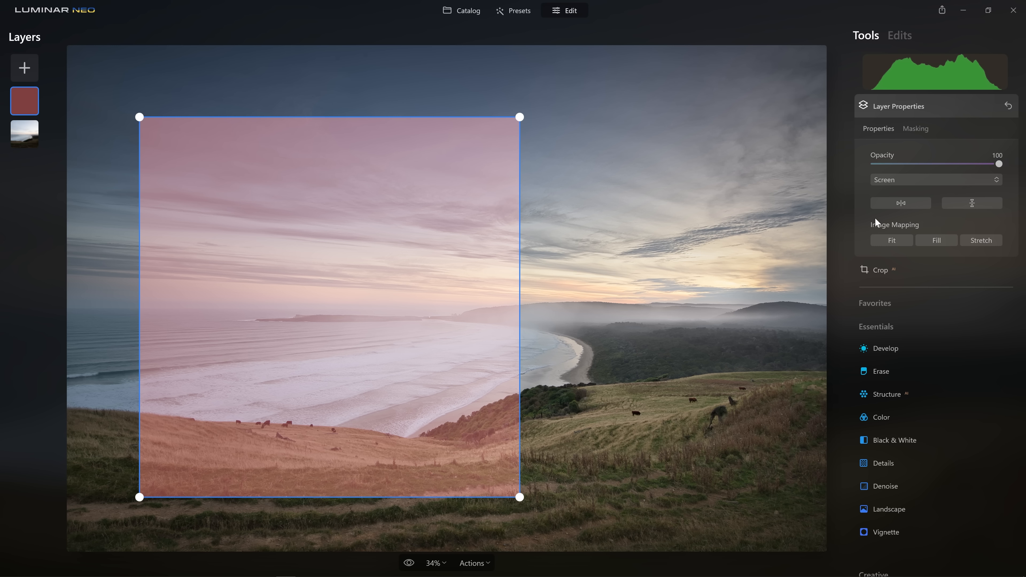
click(953, 184)
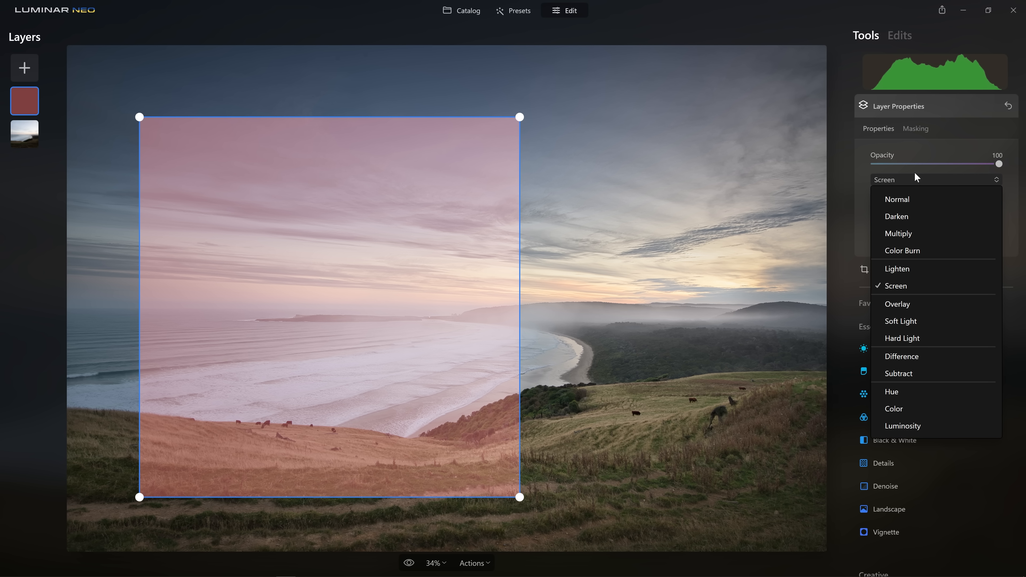
click(893, 408)
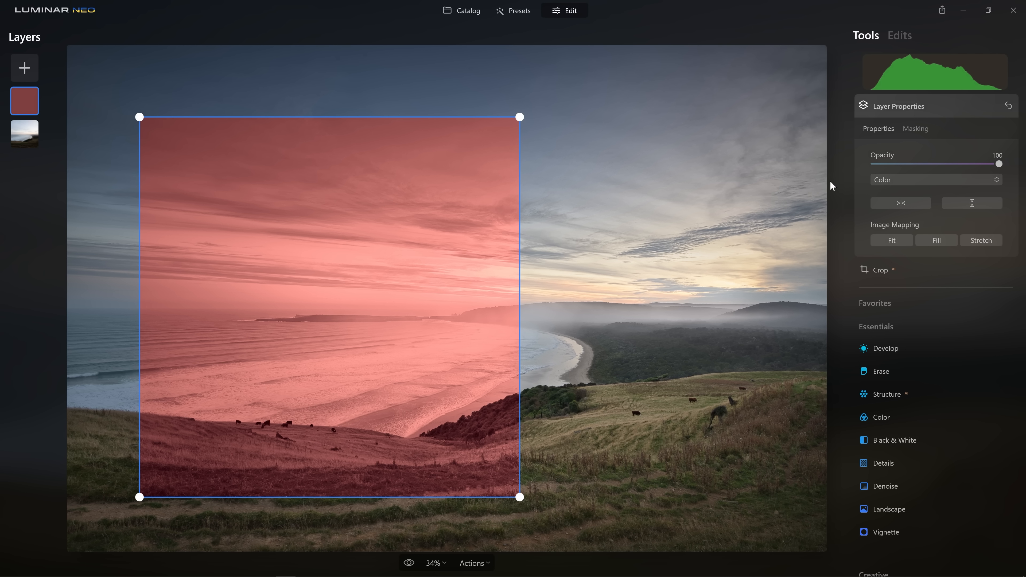
Step: Try the Overlay blend mode on the red swatch layer and settle on Soft Light
click(891, 185)
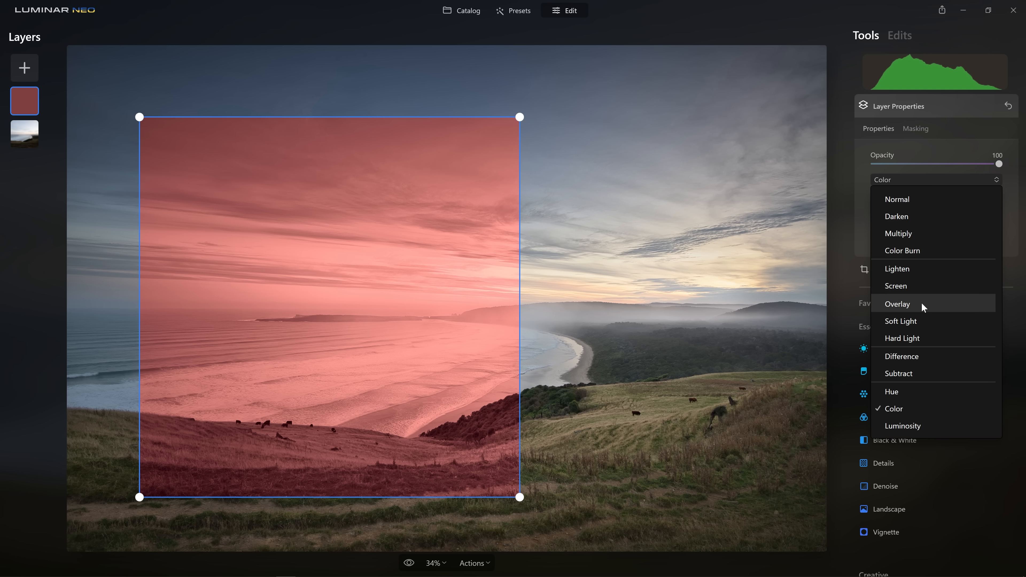
click(915, 305)
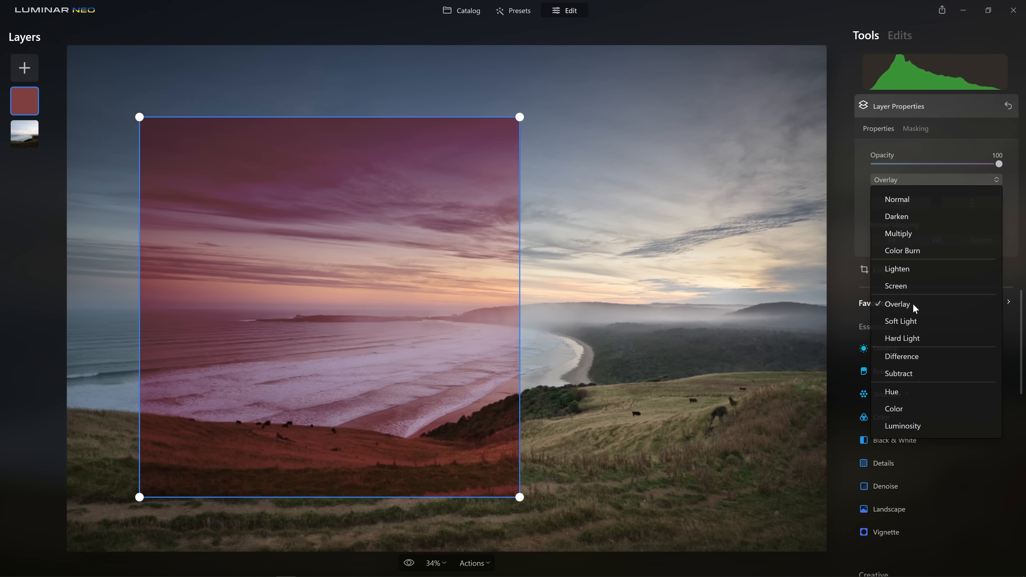
click(932, 179)
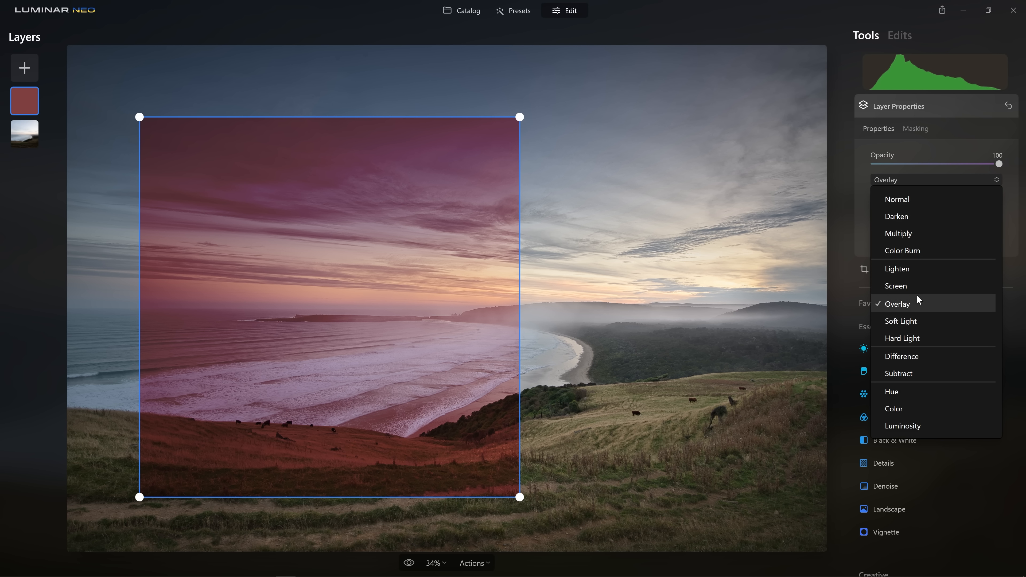
click(921, 321)
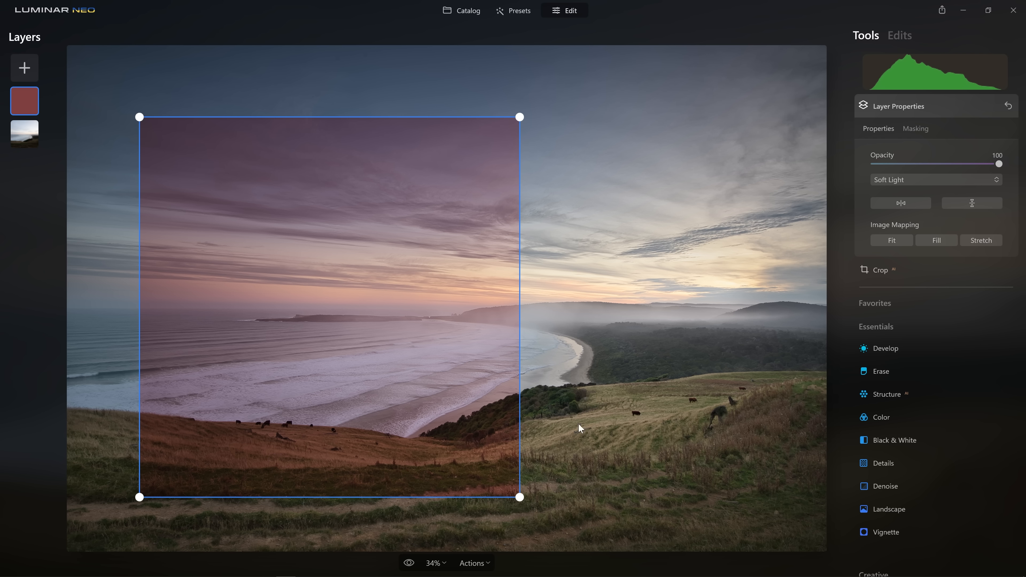
Step: Recolour the red swatch to blue with the Color tool by setting its Hue Shift to -127, and return to Layer Properties
click(902, 252)
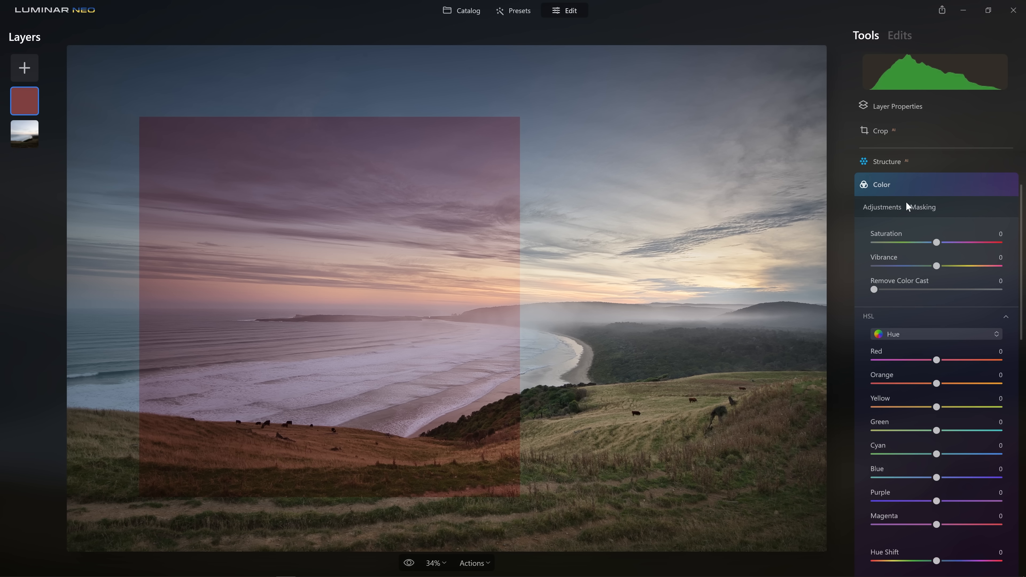
scroll(947, 262, down, 5)
scroll(948, 265, down, 1)
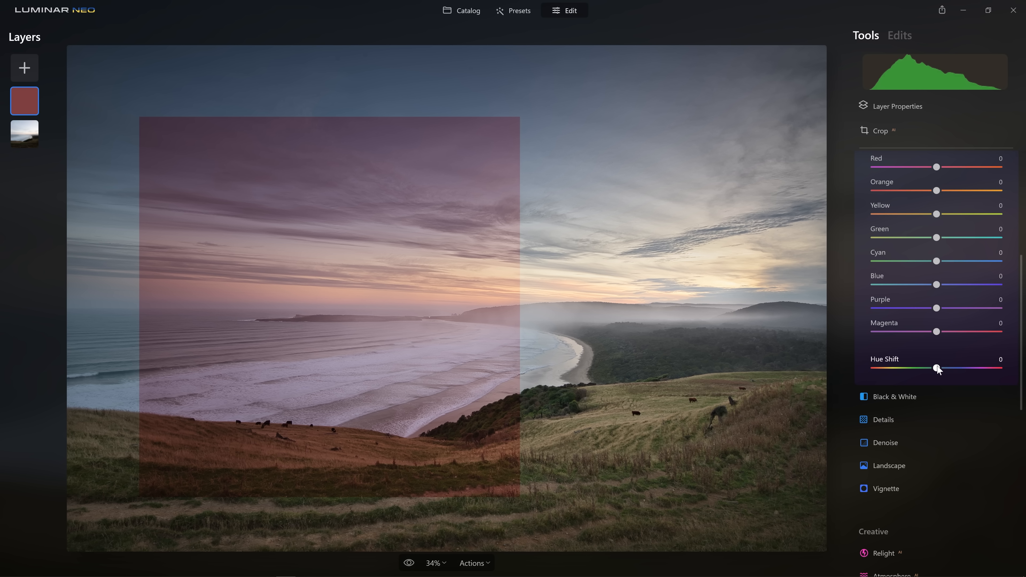
drag(937, 370, 892, 372)
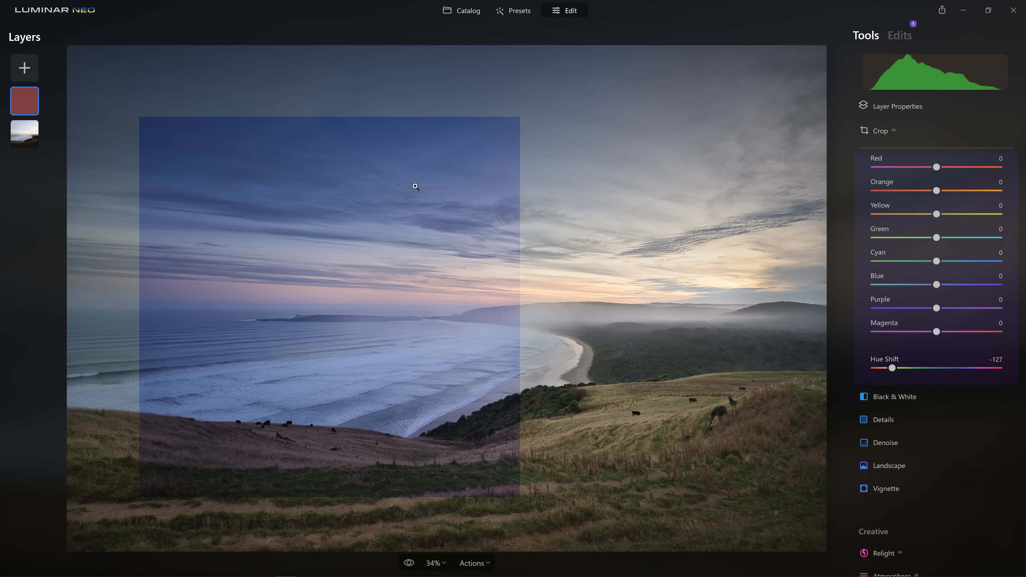
scroll(936, 400, up, 2)
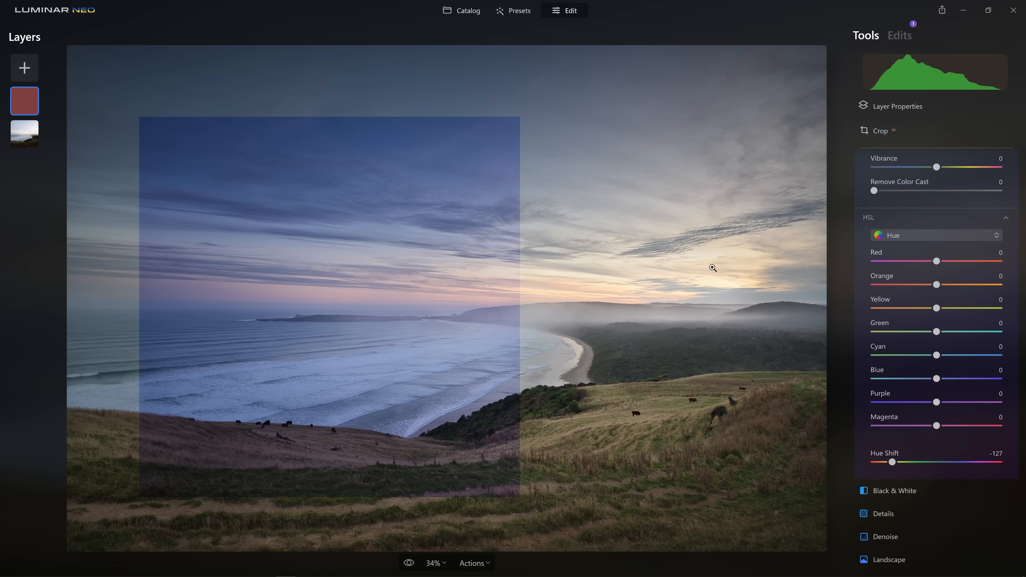
scroll(983, 301, up, 4)
click(925, 106)
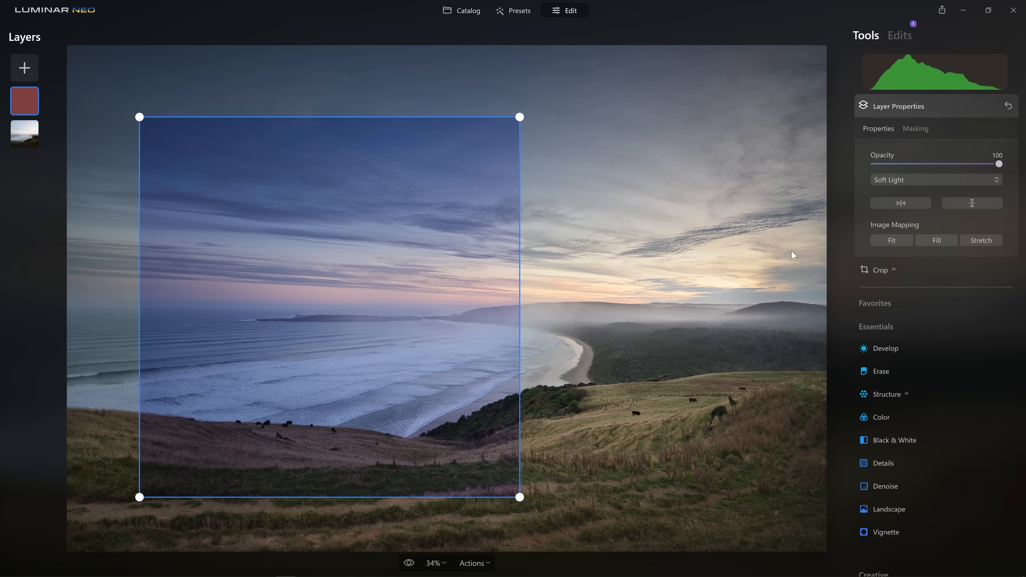
Step: Reopen the swatch layer's applied Color edit, set Hue Shift to -95, and return to Layer Properties
click(902, 40)
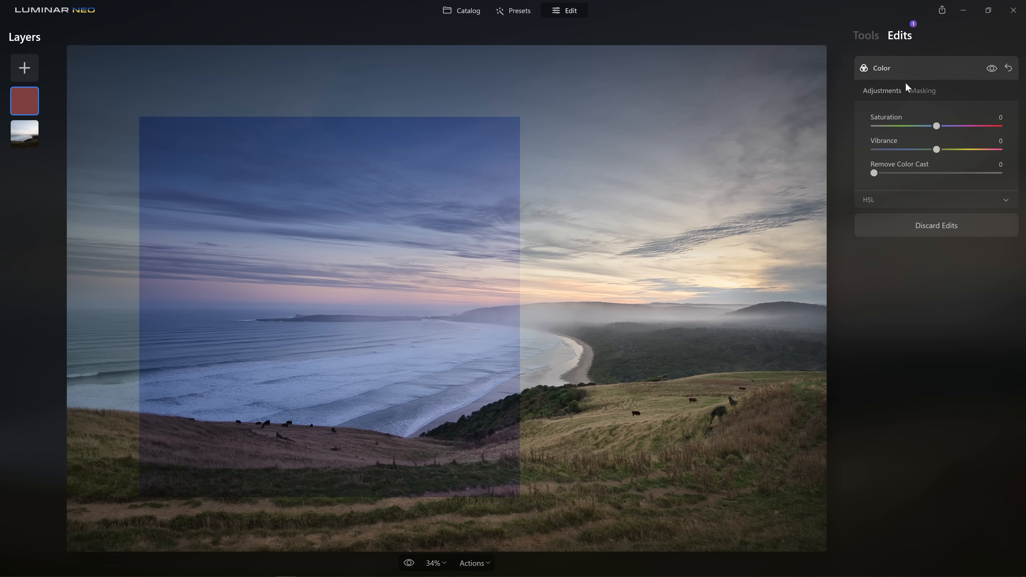
click(920, 199)
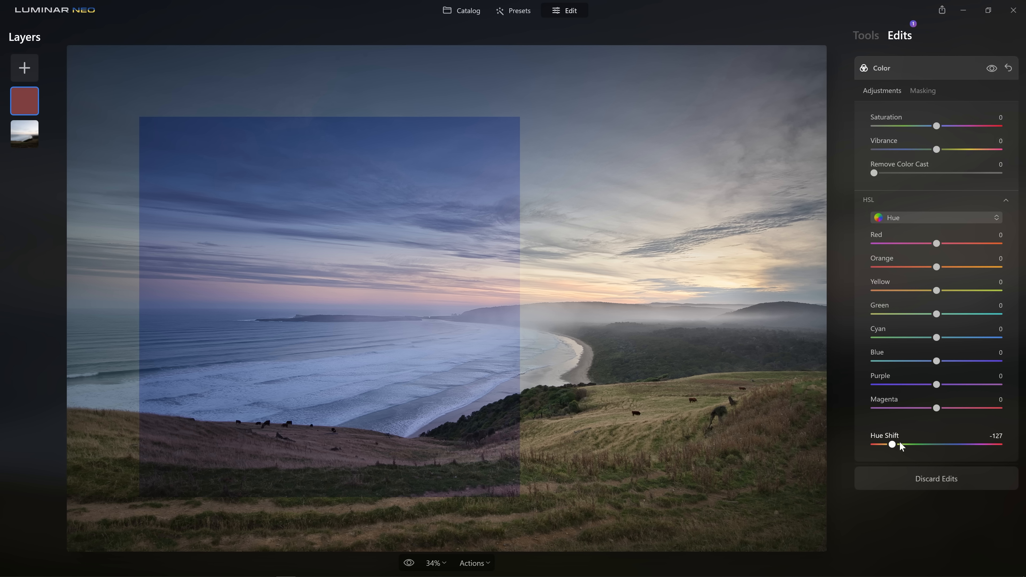
drag(893, 446, 903, 446)
click(903, 67)
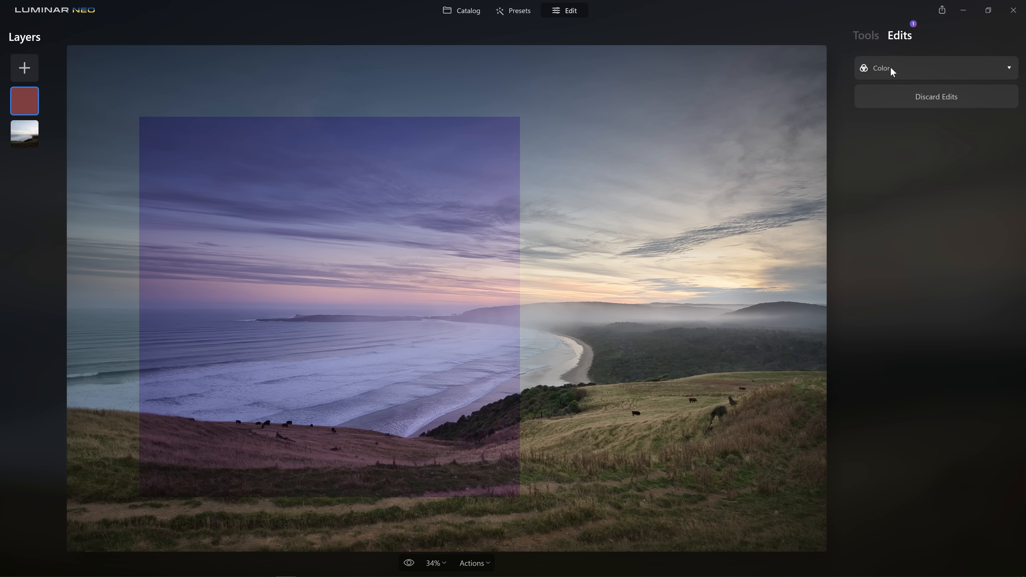
click(868, 37)
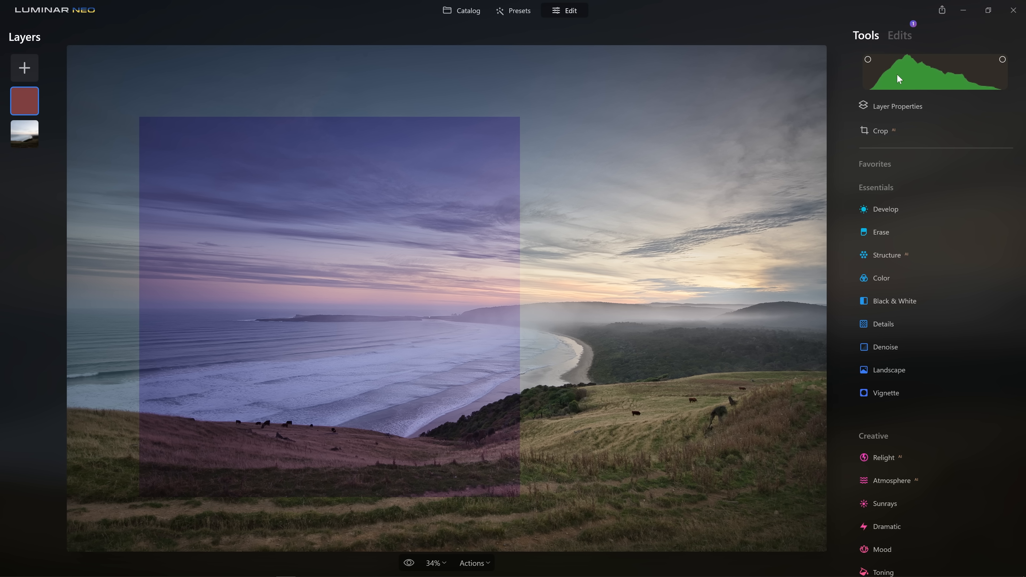
click(901, 105)
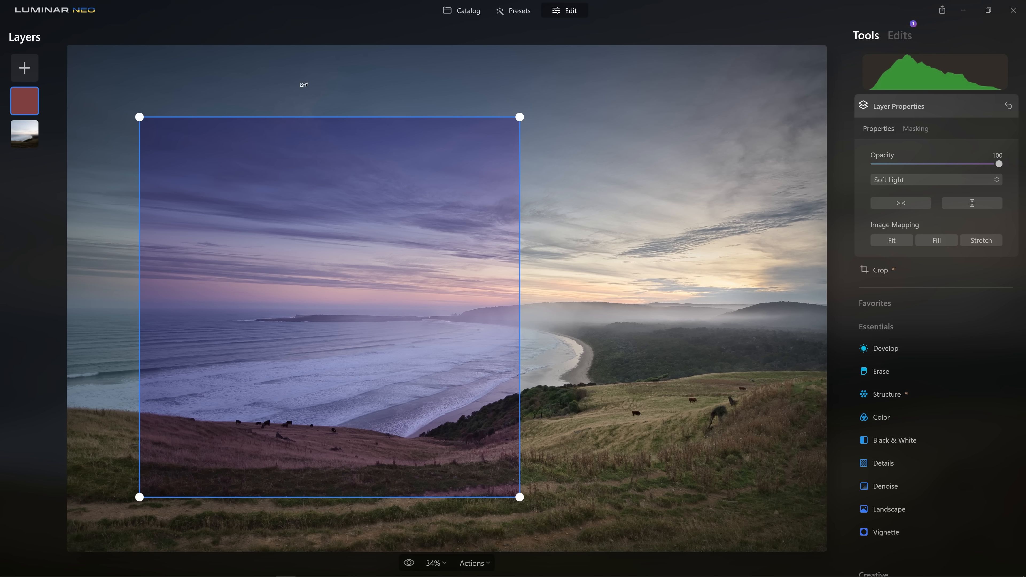
Step: Map the swatch layer with Fill at Opacity 81, and compare the result by hiding and reshowing the layer
click(931, 246)
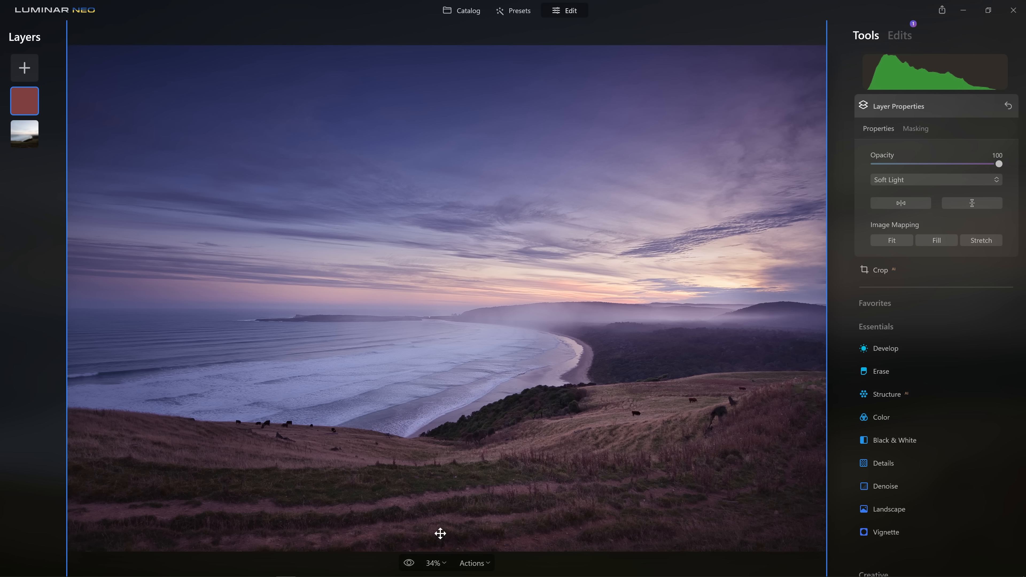
drag(999, 165, 972, 166)
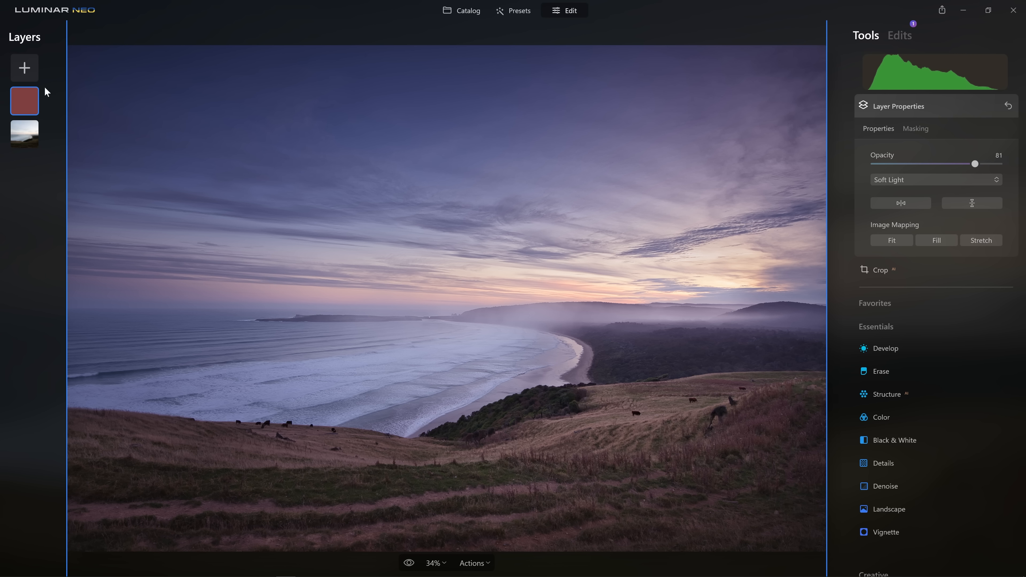
right_click(31, 100)
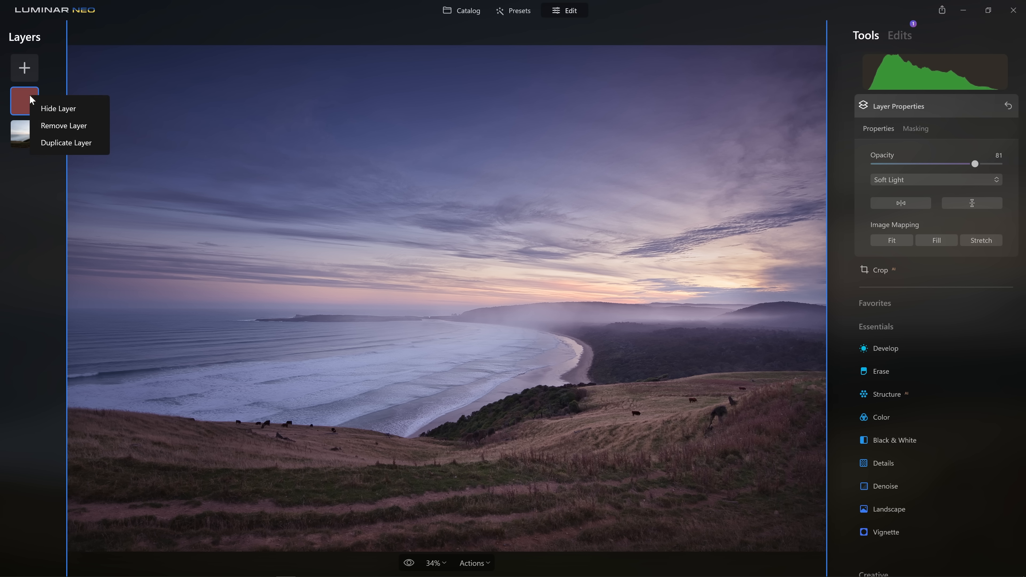
click(65, 110)
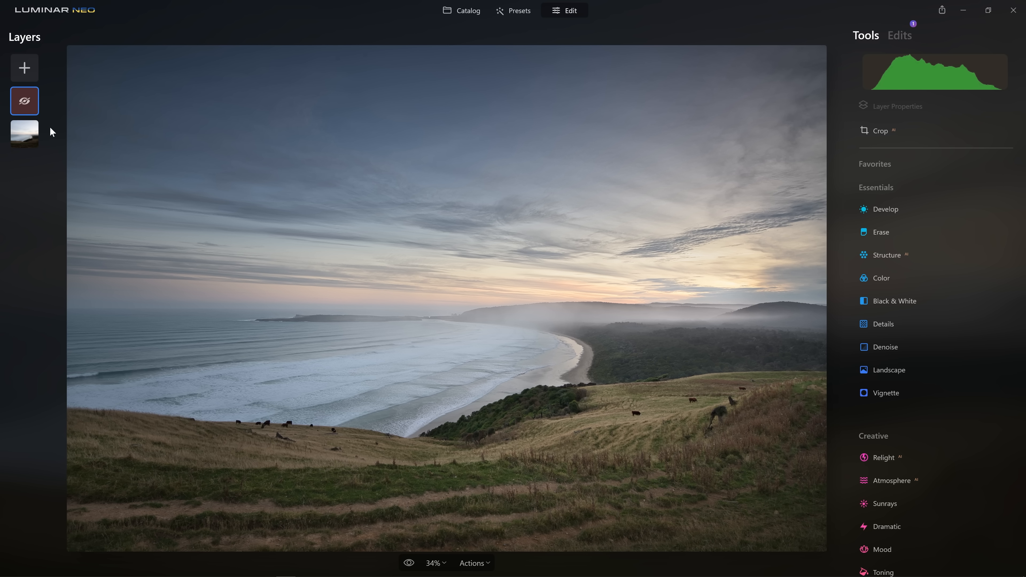
right_click(34, 104)
click(72, 111)
Step: Duplicate the swatch layer, set the copy's Hue Shift to 49 and adjust its Saturation
right_click(34, 109)
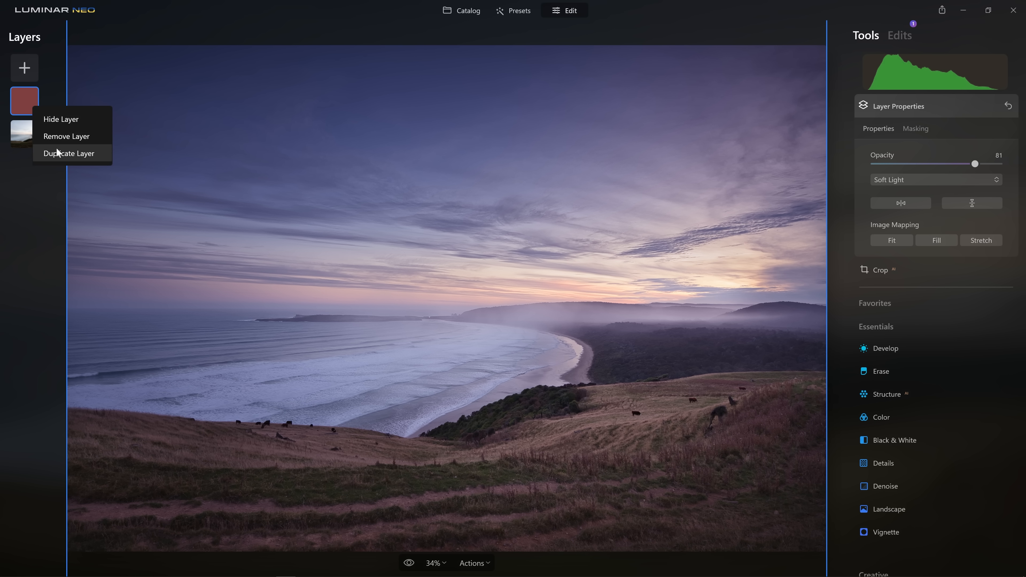
click(61, 154)
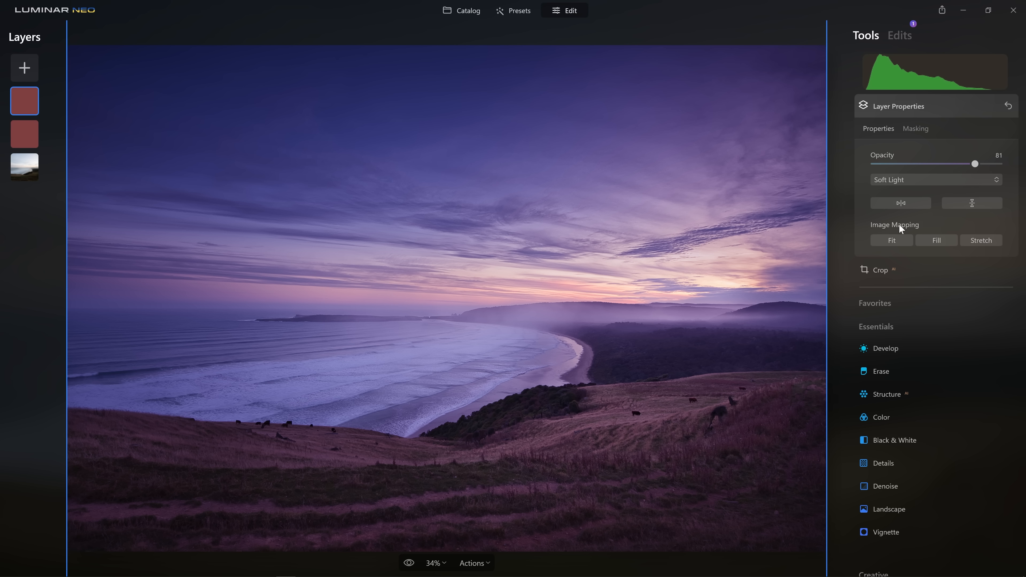
click(912, 38)
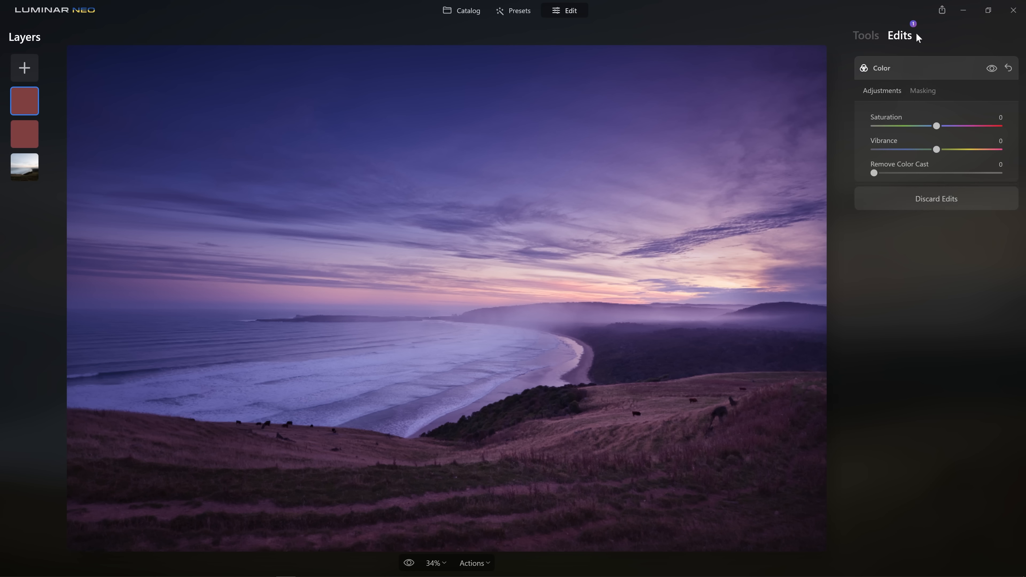
click(890, 197)
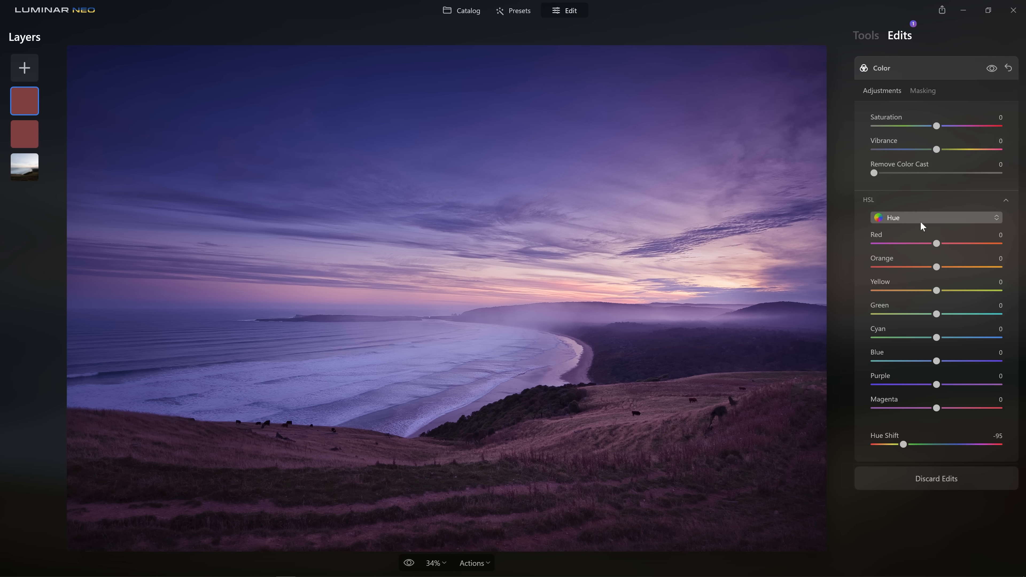
drag(905, 444, 953, 449)
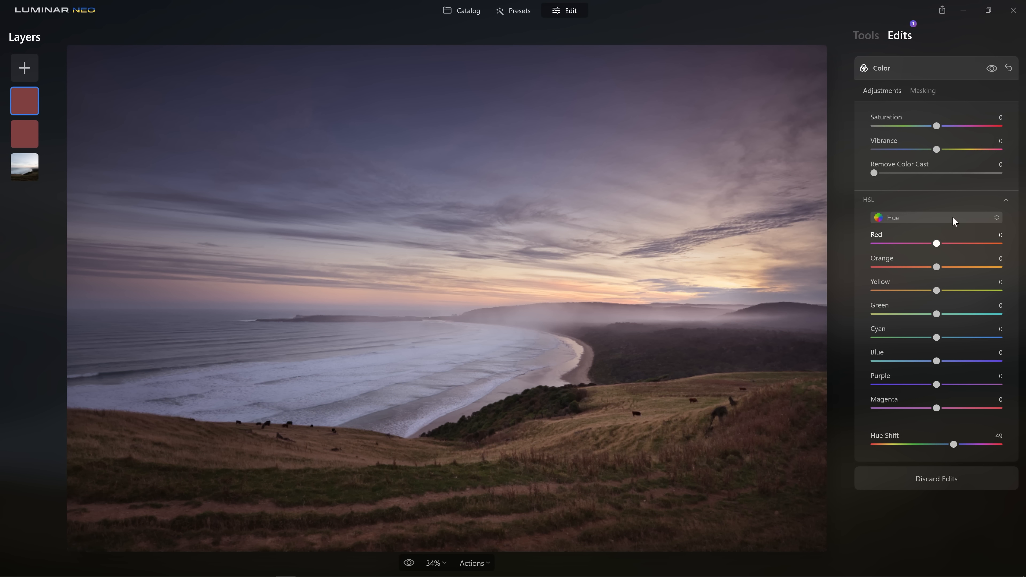
drag(937, 126, 955, 125)
Step: Brush the copy's Color mask across the sunset sky and horizon at Size 400 and Strength 29, and reduce the brush size to 232
click(928, 93)
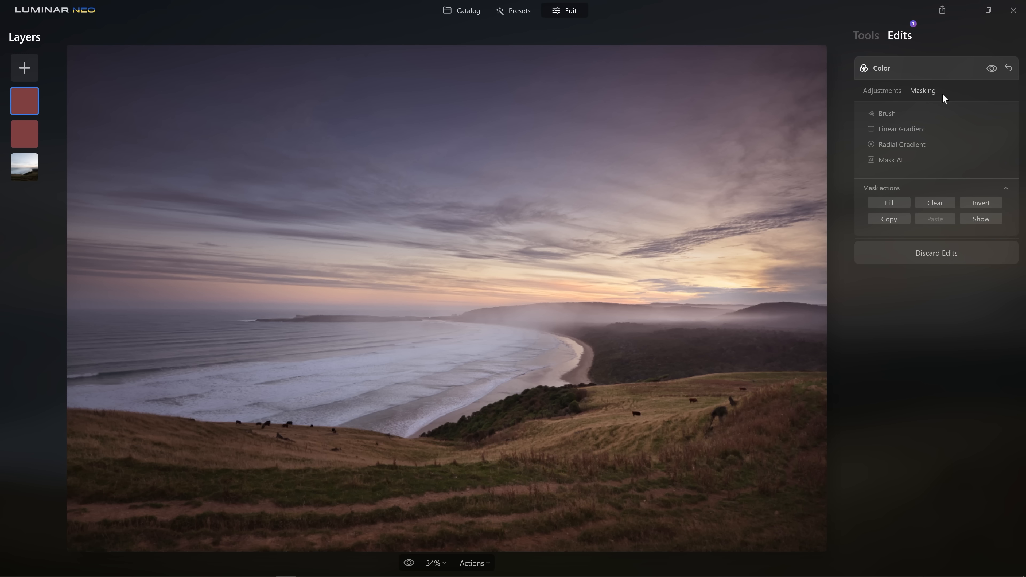
click(910, 113)
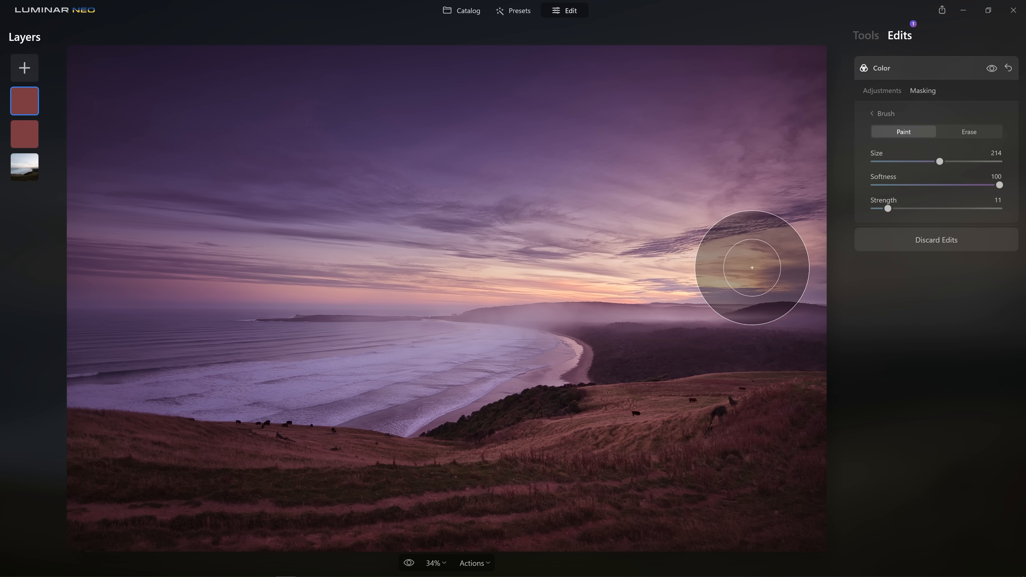
key(bracketright)
key(bracketright)
key(bracketright)
key(bracketright)
key(bracketright)
key(bracketright)
key(bracketright)
key(bracketright)
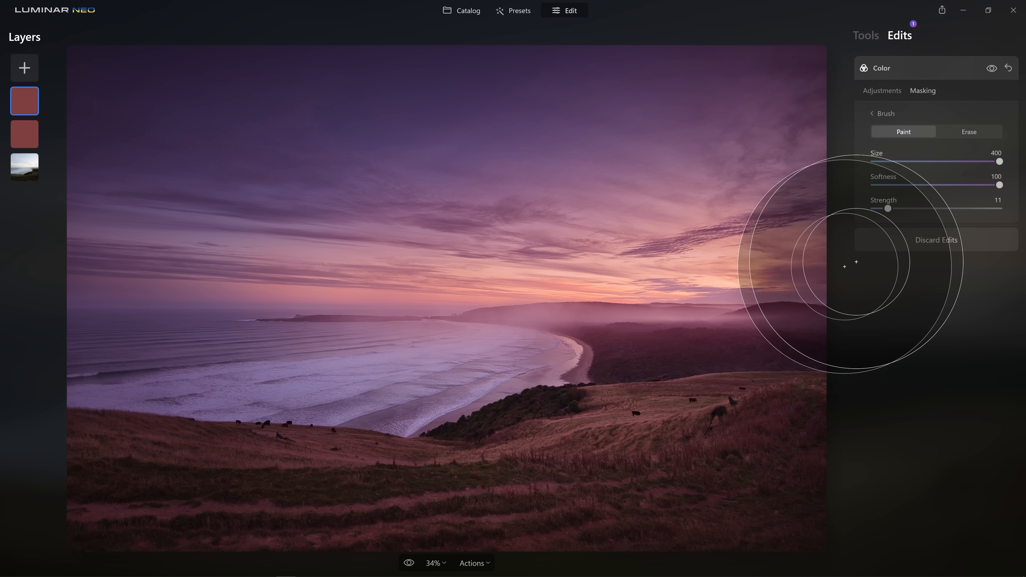
drag(780, 226, 687, 240)
mouse_move(787, 242)
mouse_down()
mouse_move(670, 259)
mouse_move(447, 266)
mouse_up()
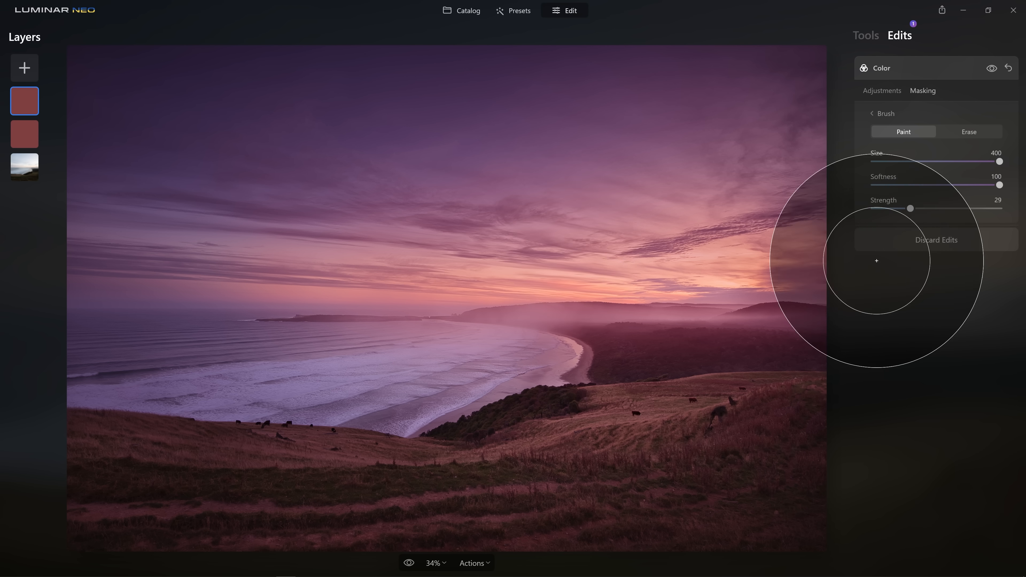
mouse_move(488, 229)
mouse_down()
mouse_move(588, 263)
mouse_move(423, 255)
mouse_up()
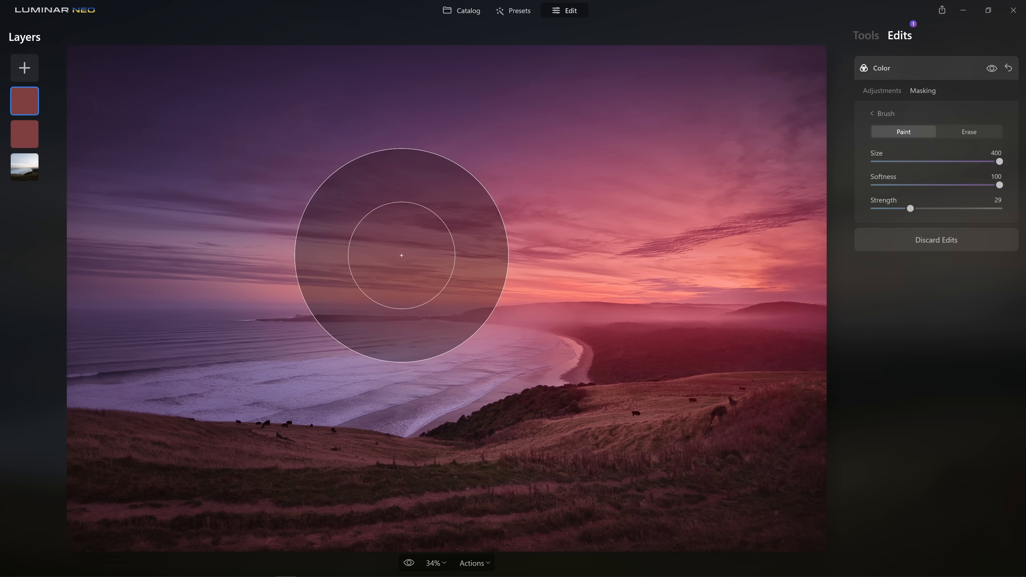
drag(999, 162, 946, 161)
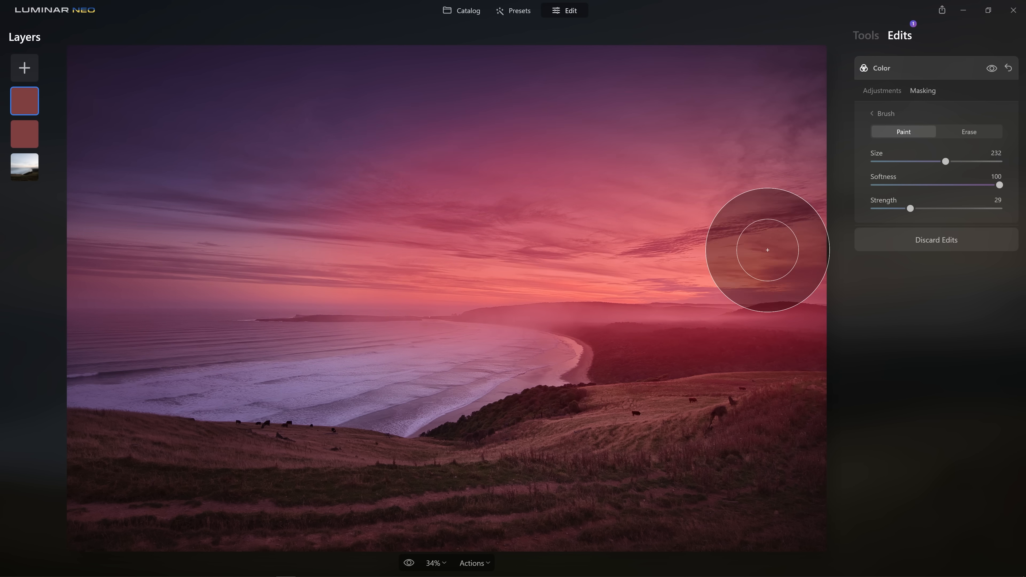
Step: Select the lower swatch layer and shift its hue further toward the negative end in its applied Color edit
click(25, 135)
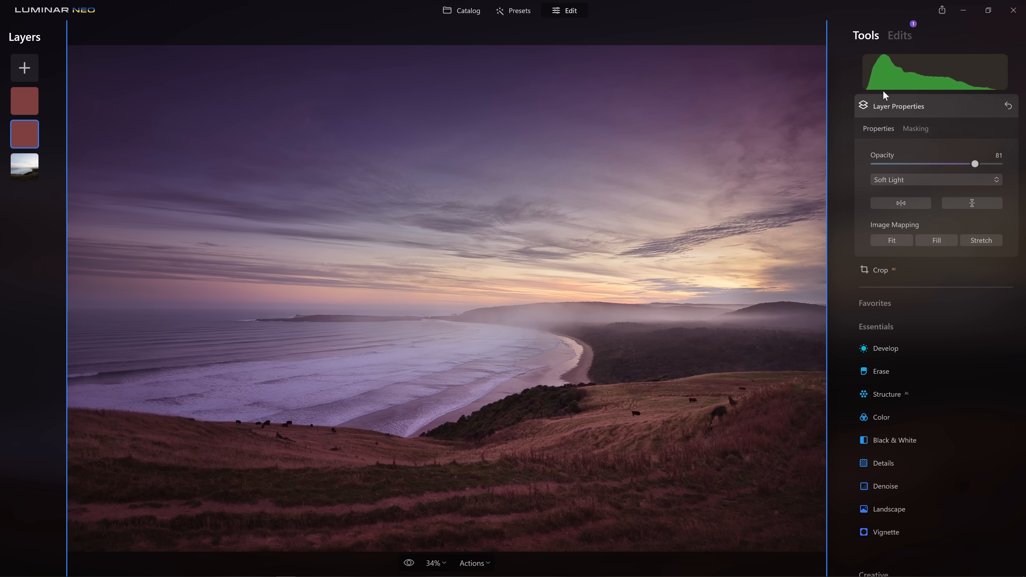
click(899, 36)
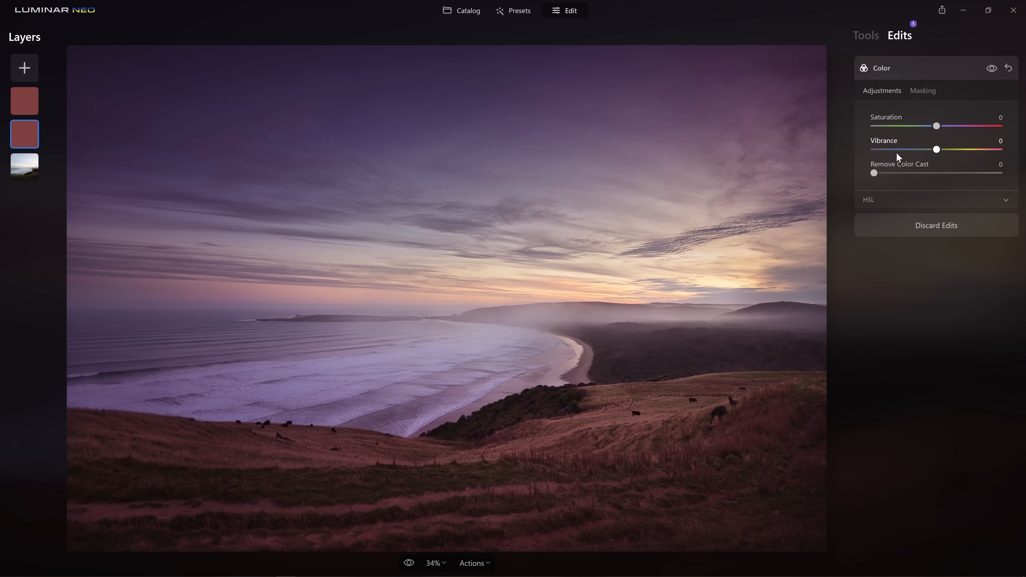
click(891, 200)
drag(903, 445, 882, 457)
click(892, 200)
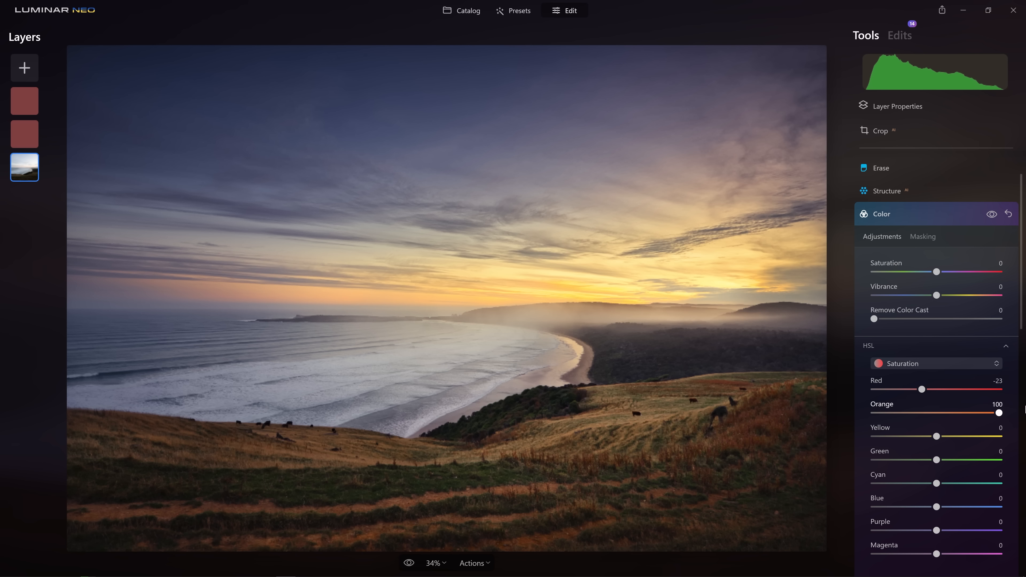
Step: Limit the base photo's Color adjustment to a wide, flat radial gradient mask over the bright horizon, inverting it to affect the inside
scroll(938, 184, down, 2)
click(931, 203)
scroll(931, 203, down, 1)
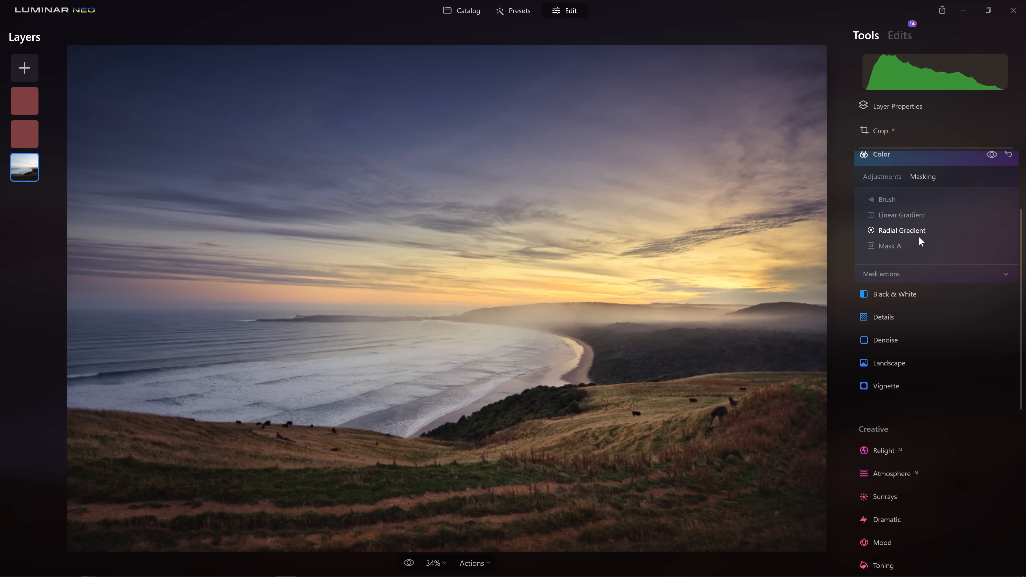
click(903, 229)
click(571, 278)
drag(580, 280, 631, 271)
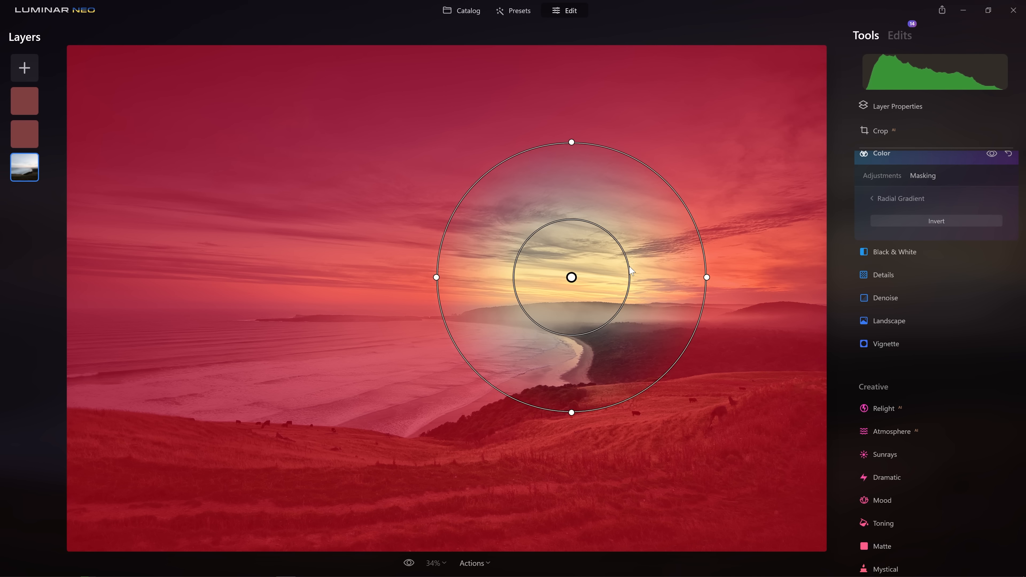
drag(571, 142, 561, 243)
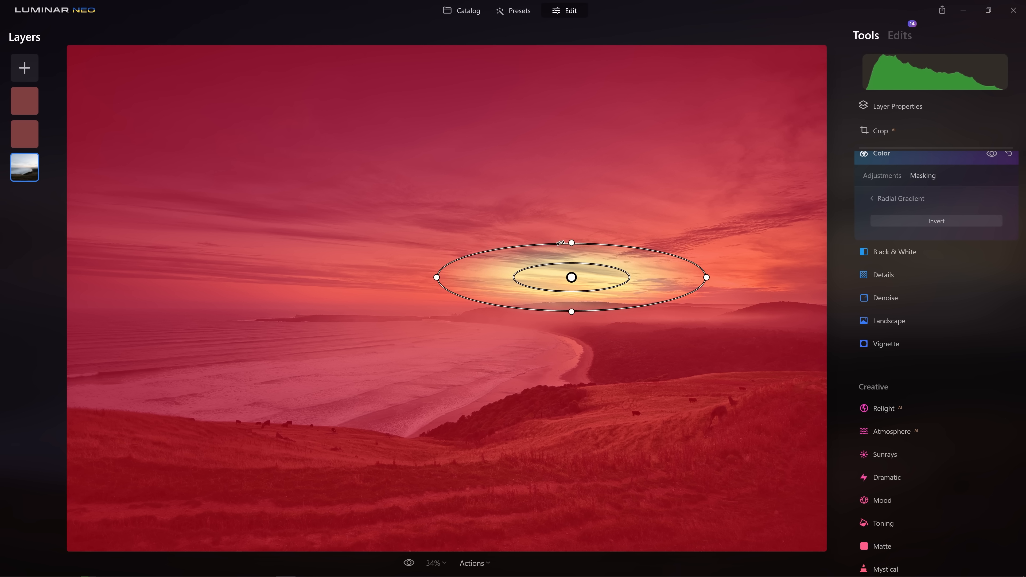
drag(707, 278, 1022, 277)
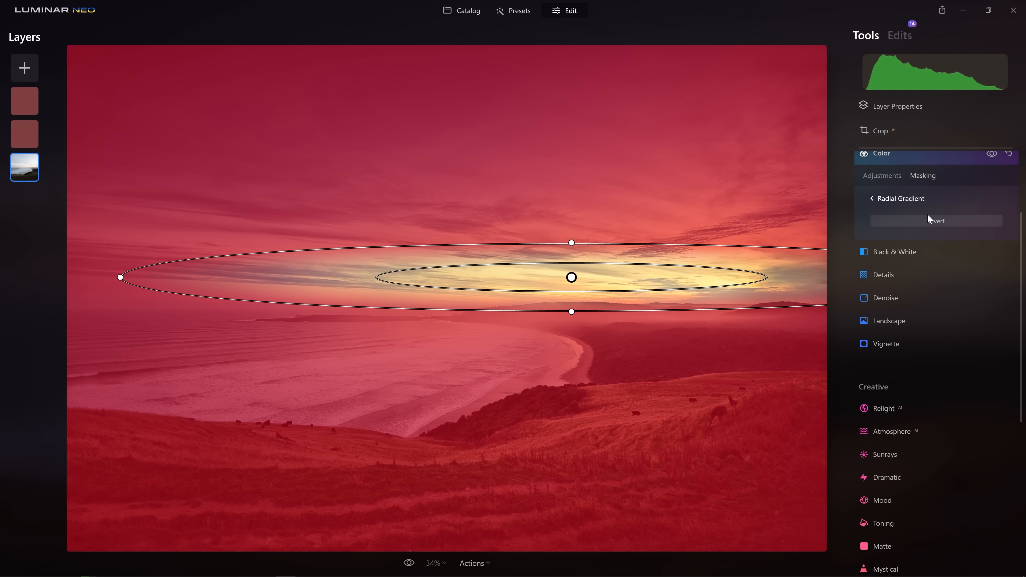
click(929, 220)
Step: Add the Mystical effect to the base photo with Amount 35 and Smoothness 100
click(885, 569)
drag(973, 472, 918, 472)
drag(935, 518, 999, 520)
click(968, 520)
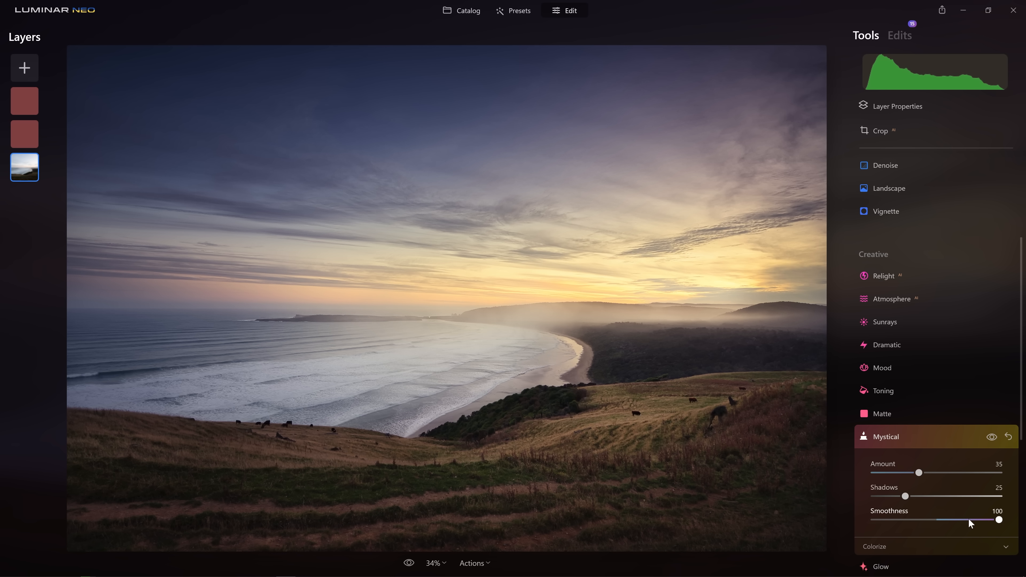